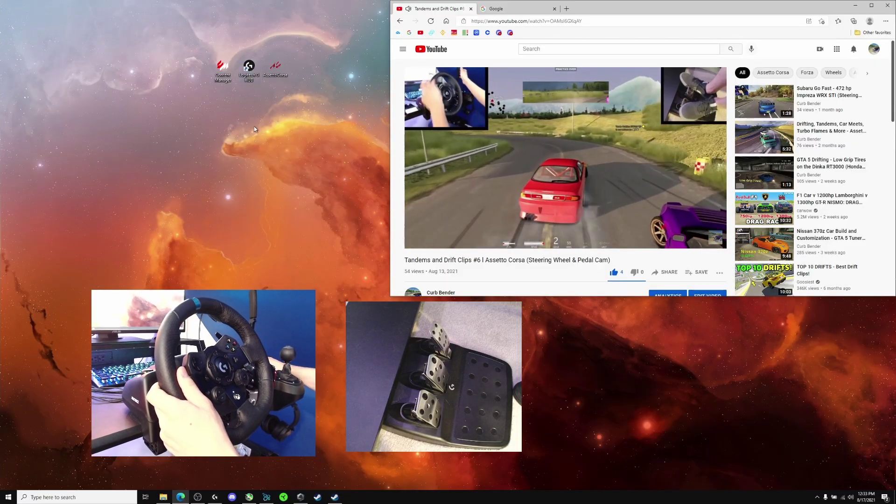
# Switch to Logitech G HUB and review the G923's steering wheel and pedal sensitivity settings.
pyautogui.click(215, 497)
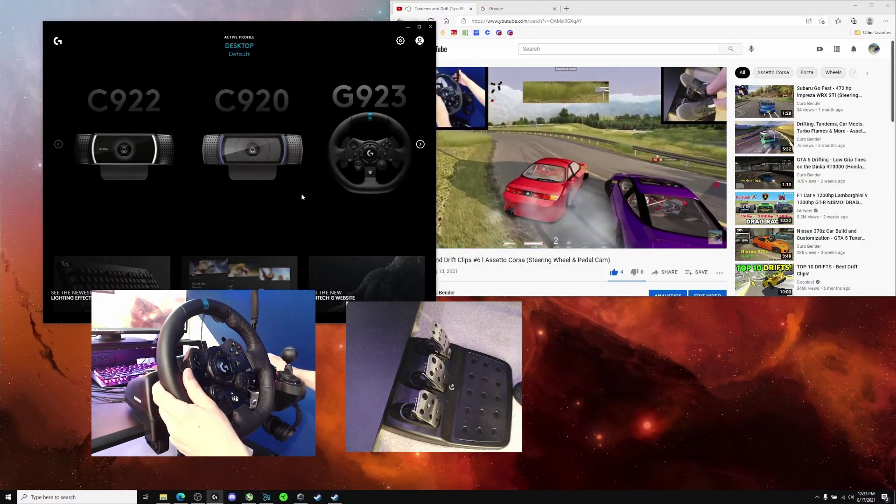
pyautogui.click(286, 131)
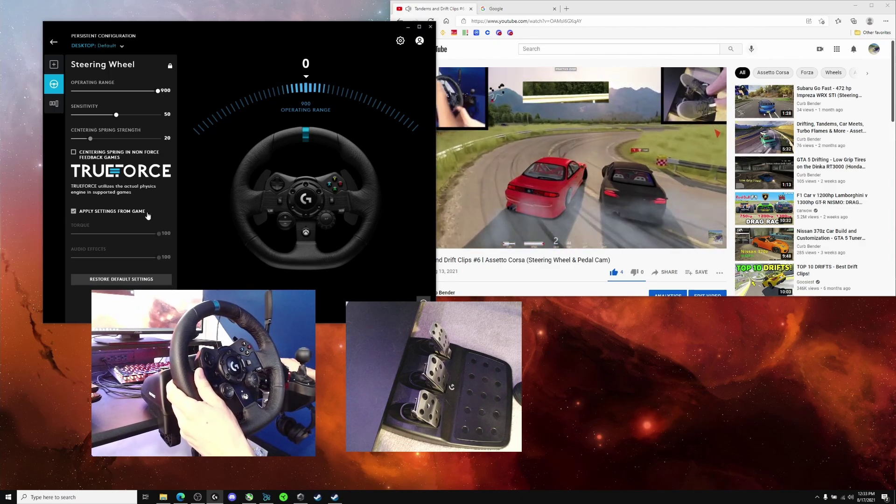
pyautogui.click(54, 103)
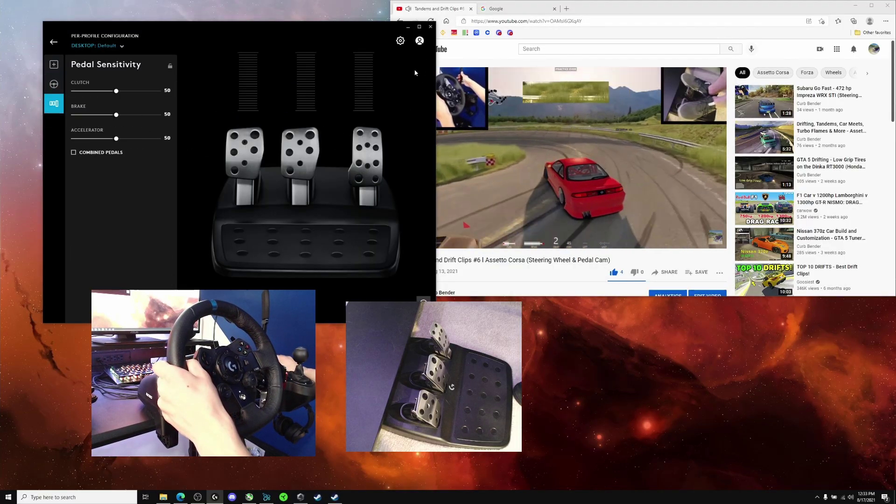
pyautogui.click(408, 29)
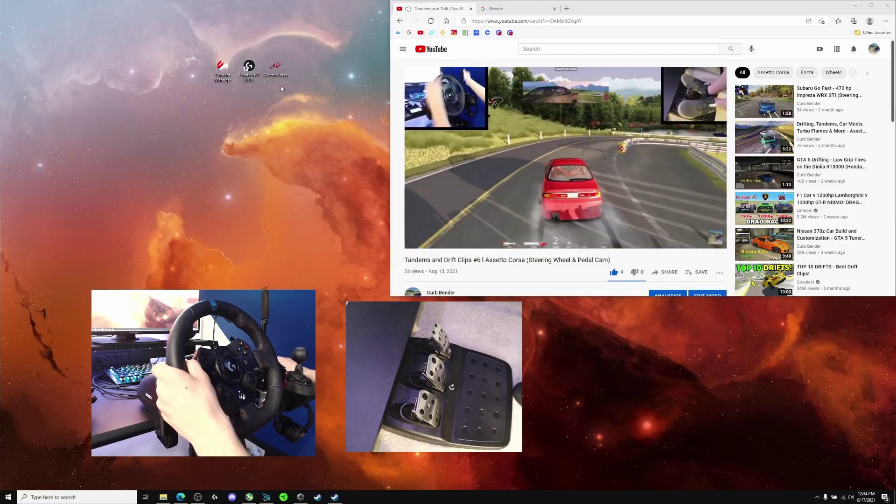
# Open Content Manager and go to the Controls page of the Assetto Corsa settings.
pyautogui.doubleClick(223, 77)
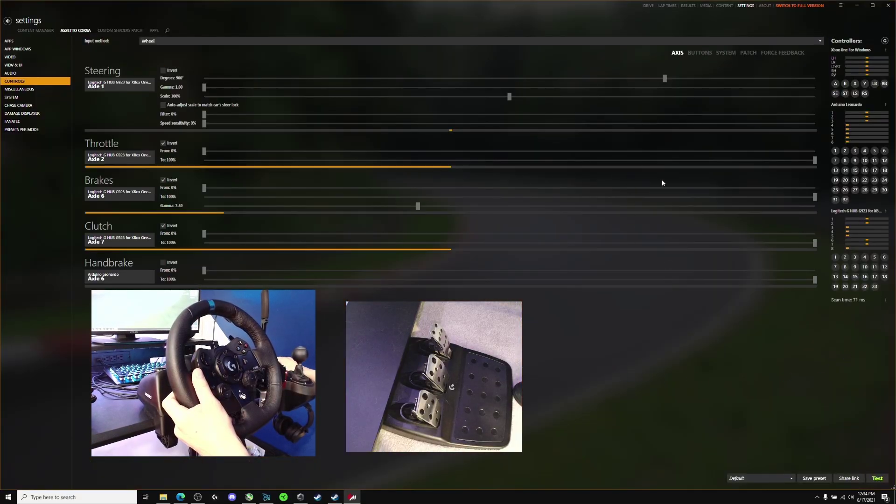
pyautogui.click(648, 8)
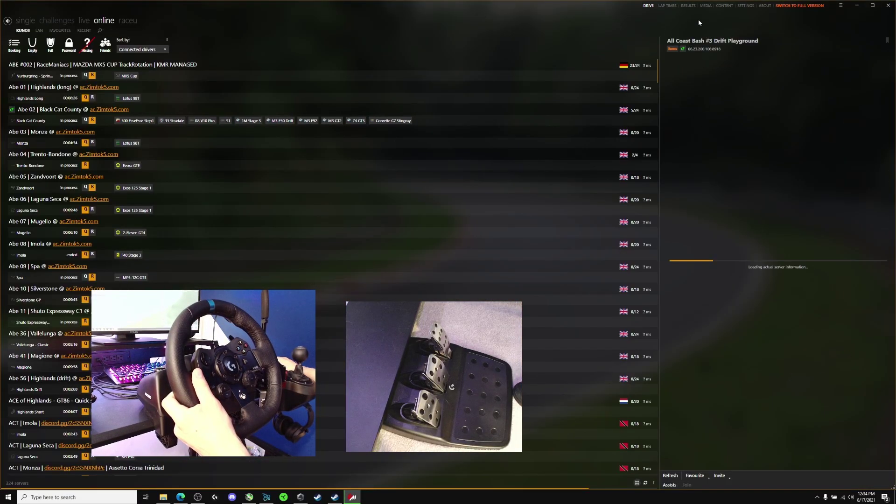
pyautogui.click(739, 6)
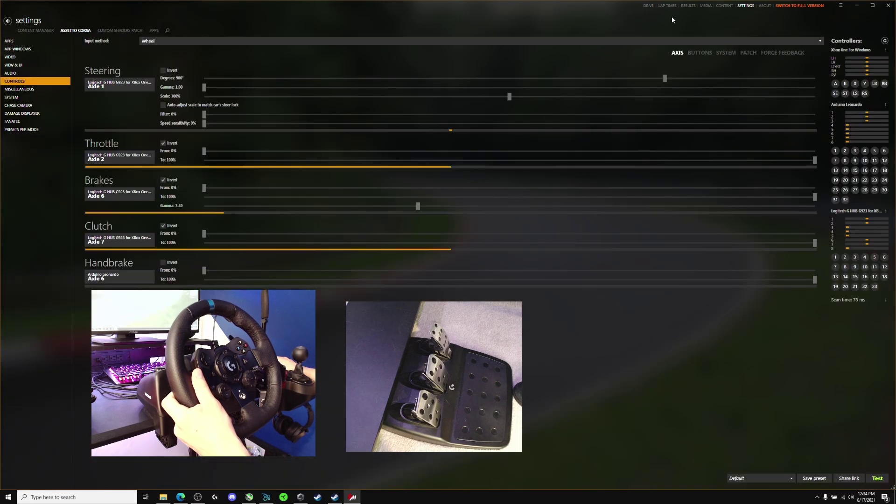
pyautogui.click(36, 30)
pyautogui.click(82, 31)
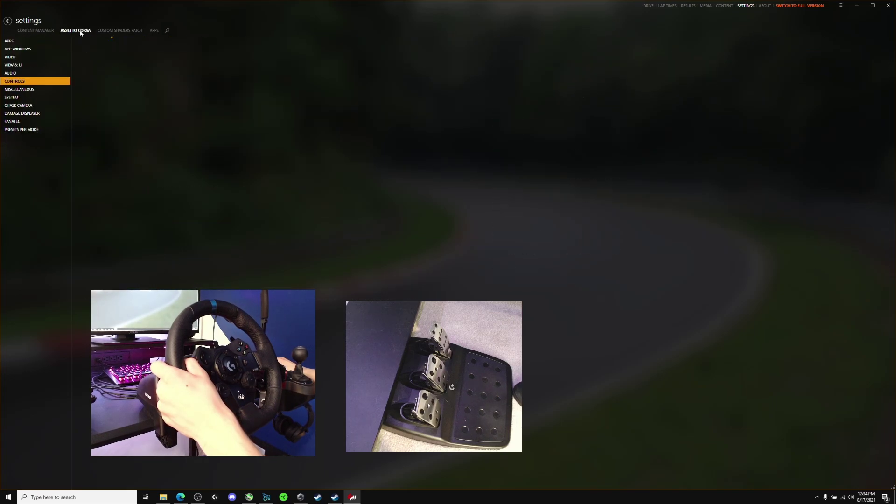
pyautogui.hotkey('ctrl', 'Tab')
pyautogui.click(77, 30)
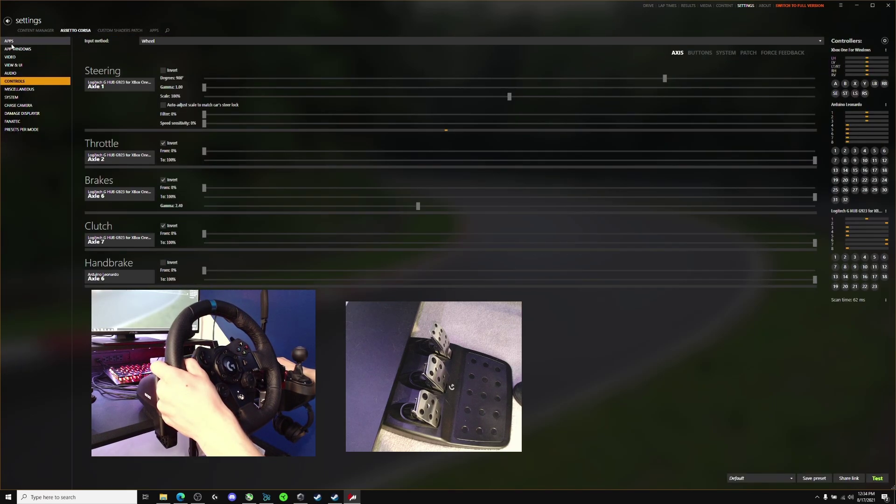
pyautogui.click(22, 88)
pyautogui.click(11, 81)
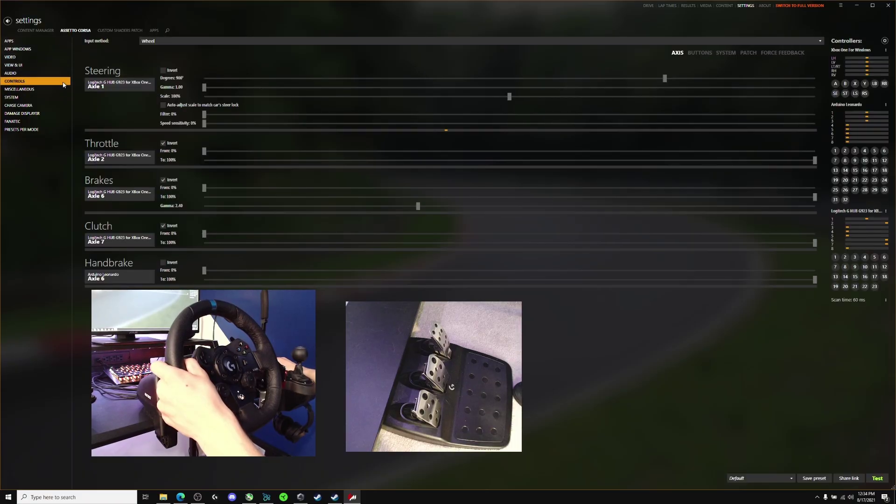
# Look through the buttons and force feedback sections of the wheel controls, returning to the axis section.
pyautogui.click(700, 53)
pyautogui.click(789, 53)
pyautogui.click(678, 54)
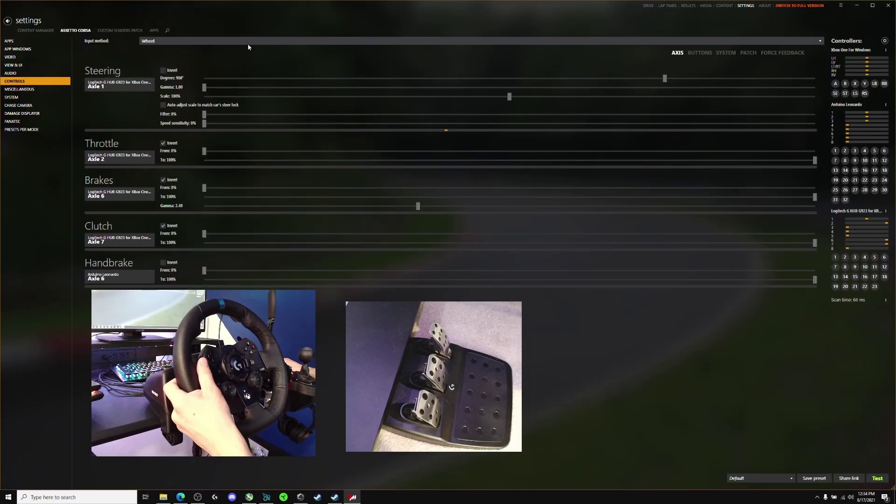
# Load the built-in Default controls preset and set the input method to Wheel.
pyautogui.click(759, 480)
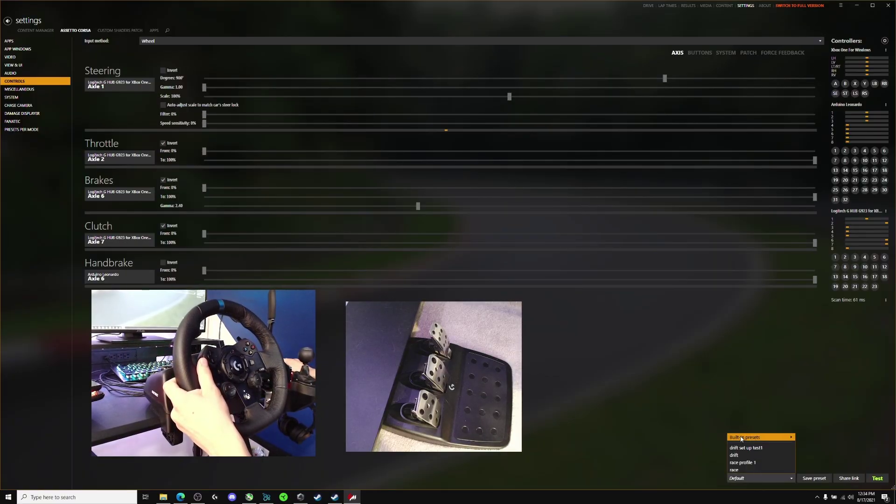
pyautogui.moveTo(743, 439)
pyautogui.click(630, 276)
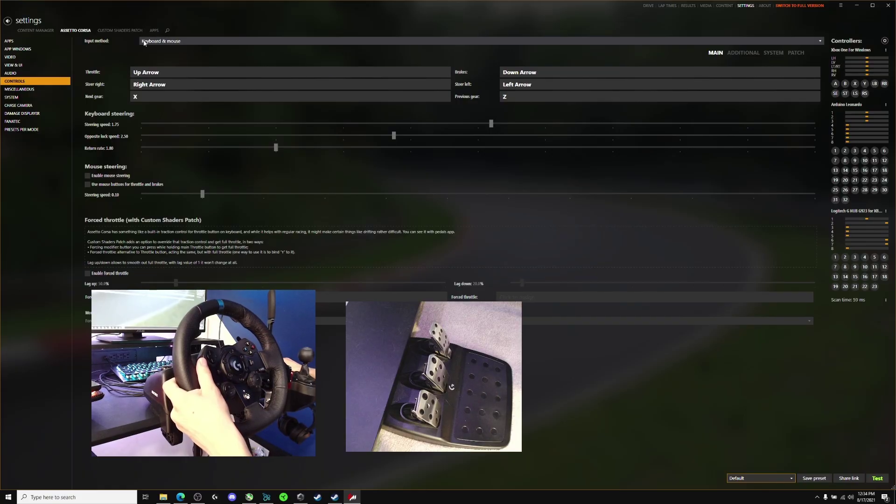
pyautogui.click(162, 42)
pyautogui.click(160, 50)
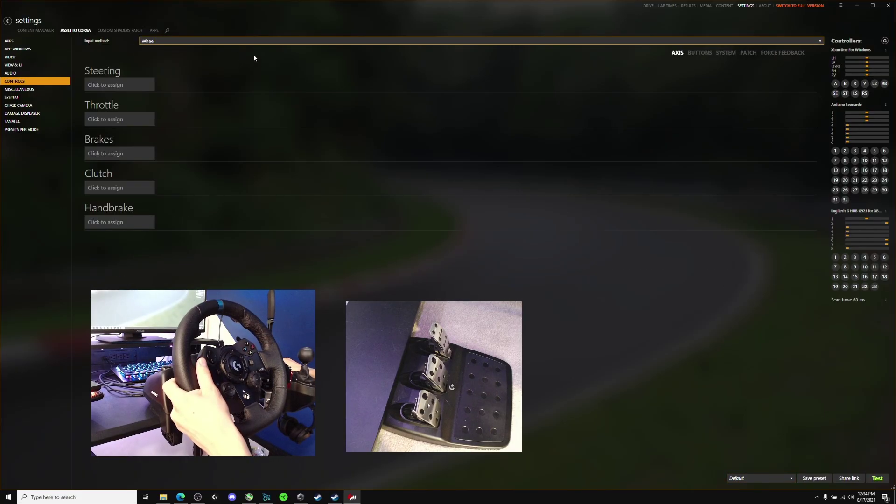
# Assign steering, throttle, brakes and clutch to the G923's Axles 1, 2, 6 and 7, and the handbrake to the Arduino Leonardo's Axle 6.
pyautogui.click(115, 87)
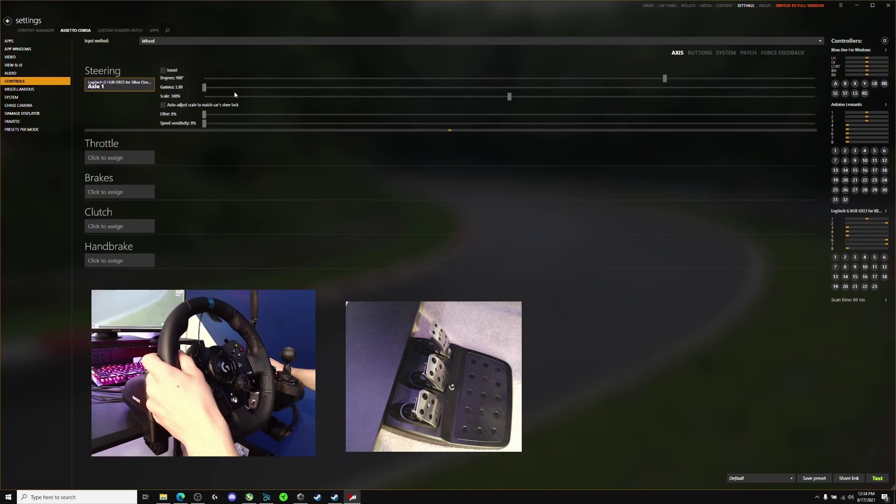
pyautogui.click(116, 158)
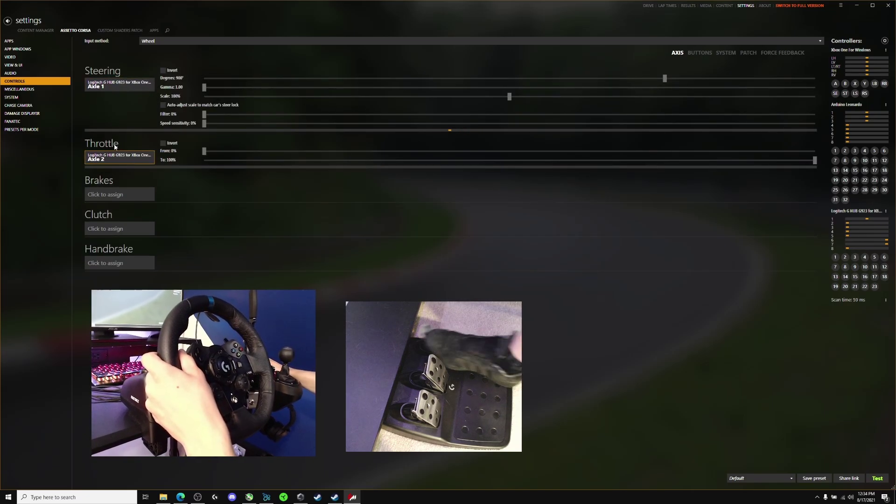
pyautogui.click(124, 199)
pyautogui.click(112, 240)
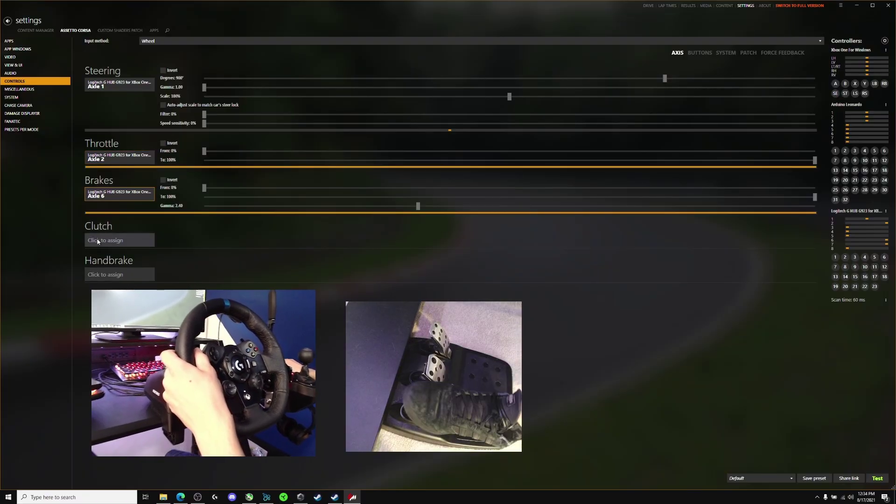
pyautogui.click(146, 281)
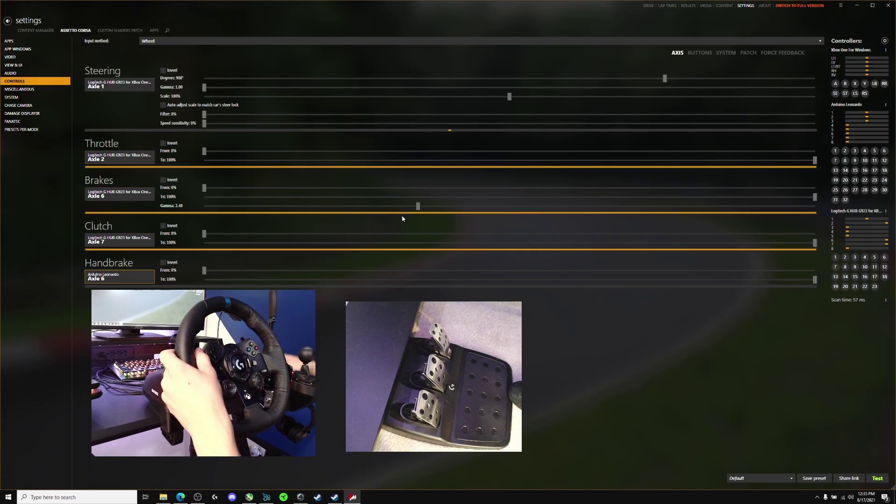
# Invert the clutch, brakes and throttle axes.
pyautogui.click(163, 226)
pyautogui.click(163, 181)
pyautogui.click(163, 143)
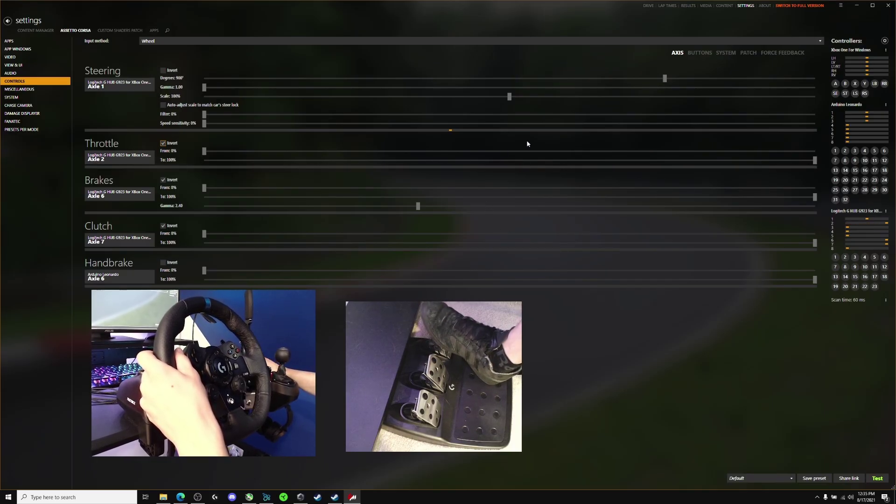
# Bind next gear to Button 5 and previous gear to Button 6 of the G923.
pyautogui.click(701, 53)
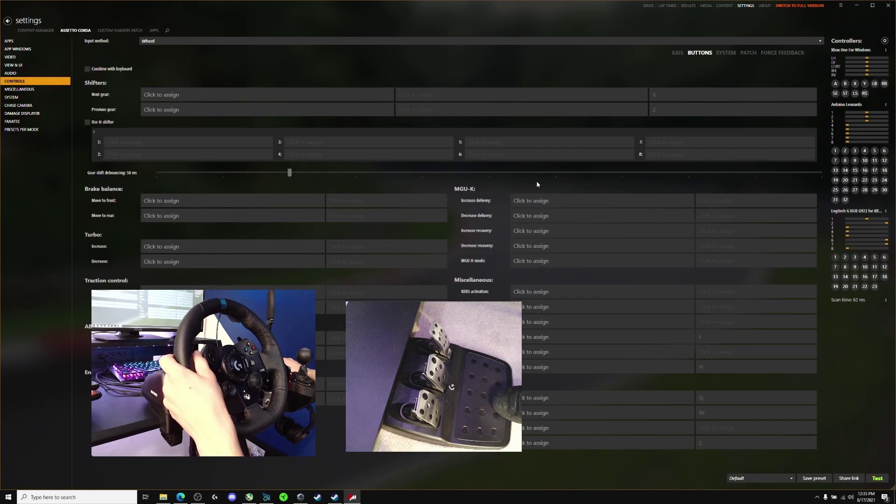
pyautogui.click(161, 97)
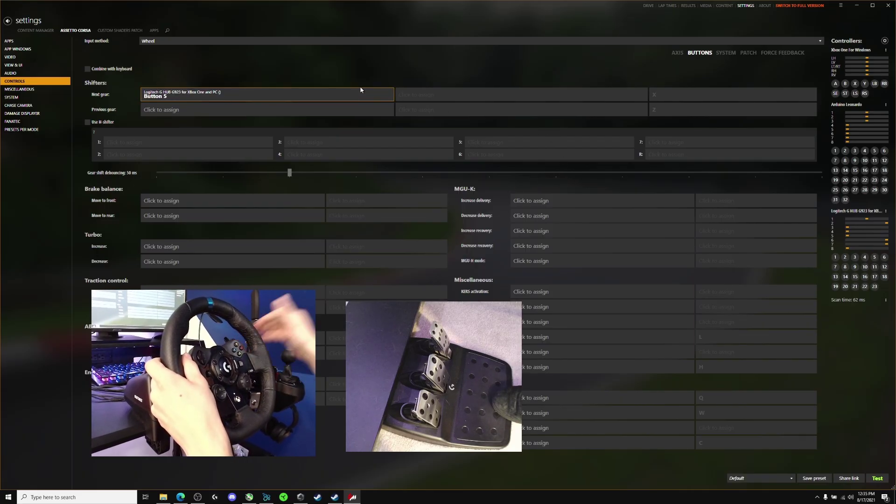
pyautogui.click(355, 109)
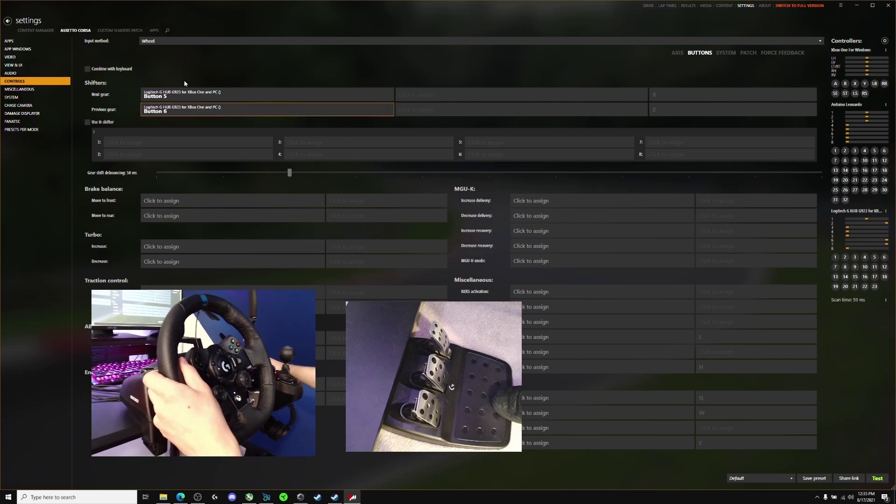
# Enable the H shifter and assign gears 1 to 5 to Buttons 13, 14, 15, 16 and 17.
pyautogui.click(87, 122)
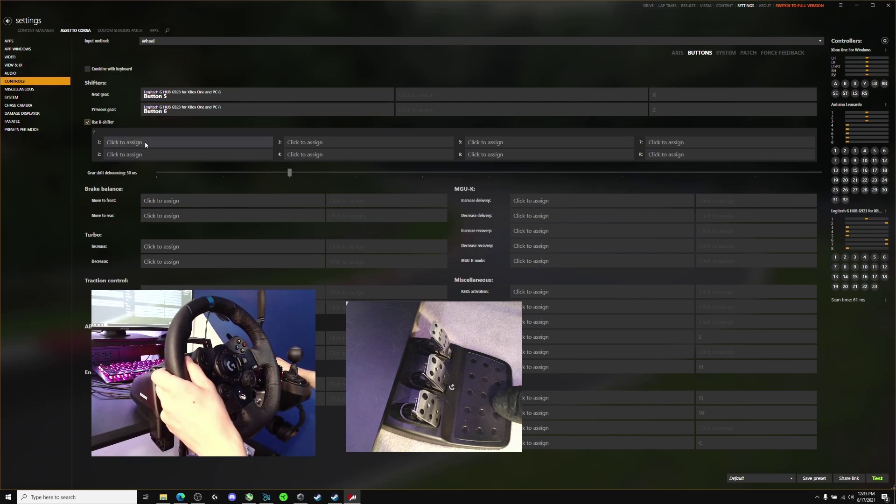
pyautogui.click(142, 142)
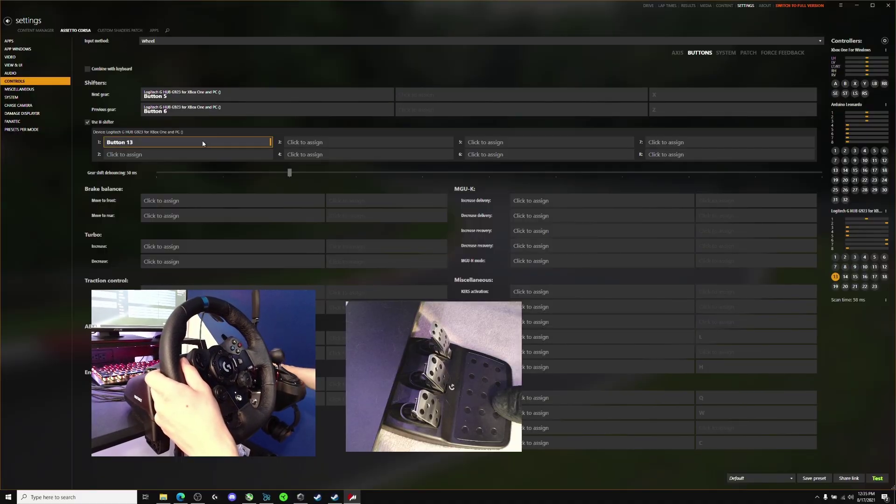
pyautogui.click(163, 153)
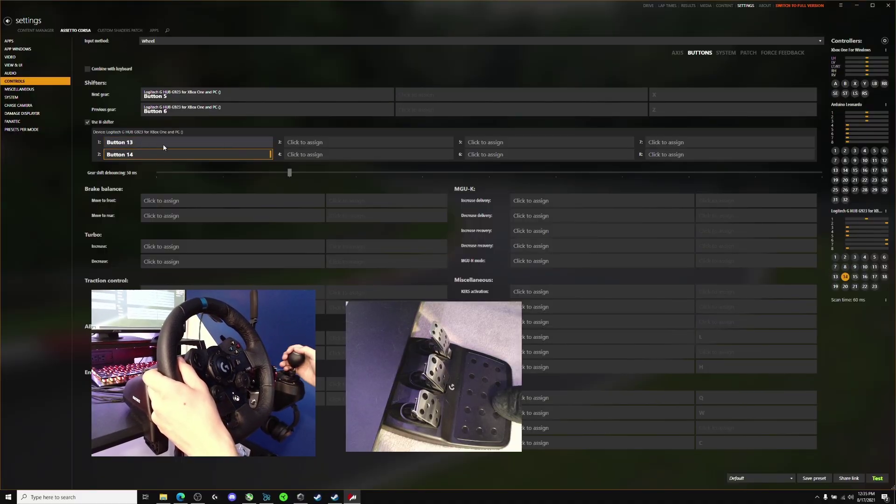
pyautogui.click(321, 142)
pyautogui.click(432, 156)
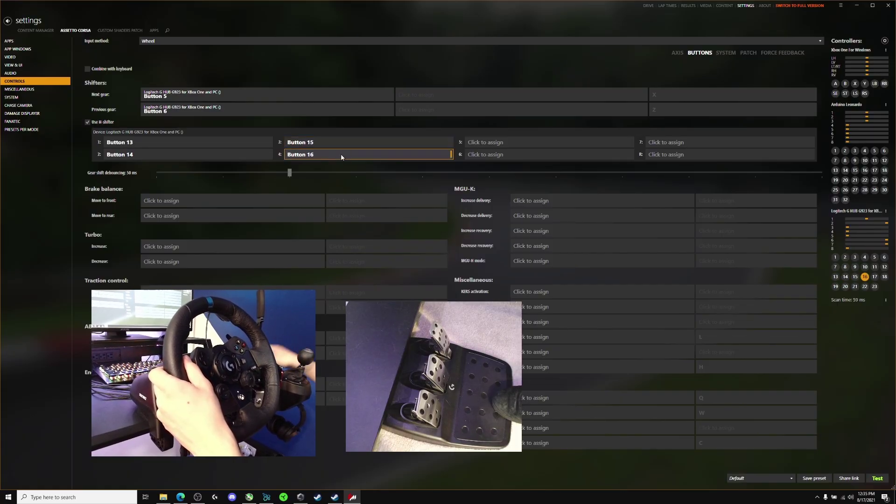
pyautogui.click(495, 142)
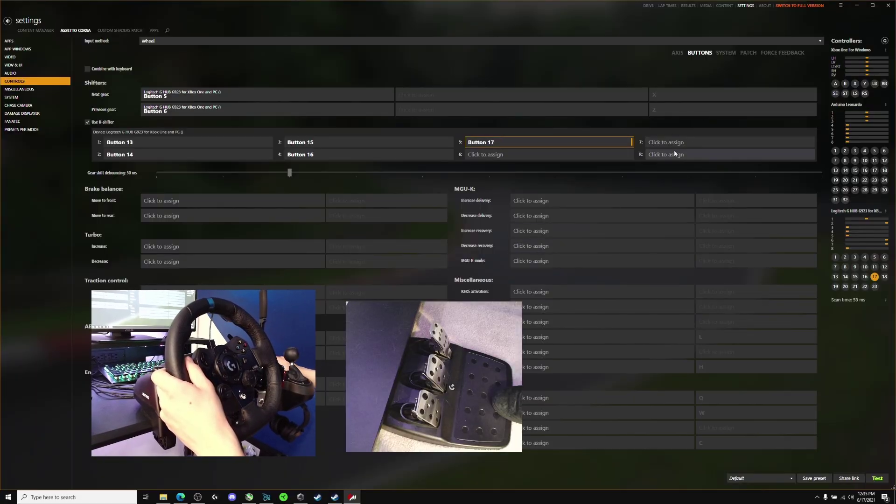
# Bind the miscellaneous L-key action to wheel Button 19, the H-key action to Button 23, and Teleport to pits to Button 8.
pyautogui.click(558, 337)
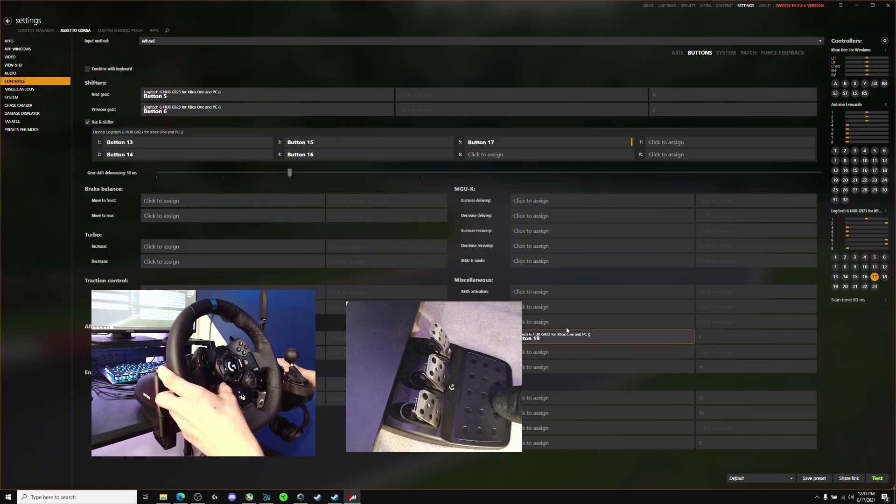
pyautogui.click(545, 369)
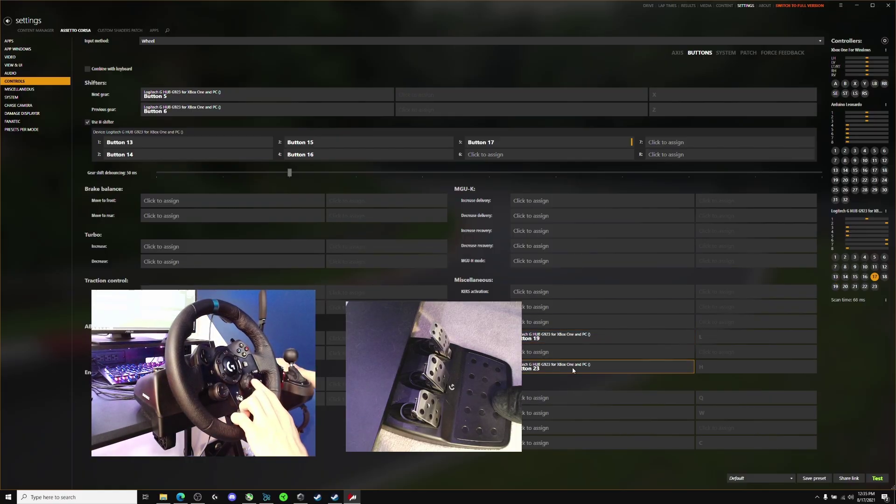
pyautogui.click(727, 53)
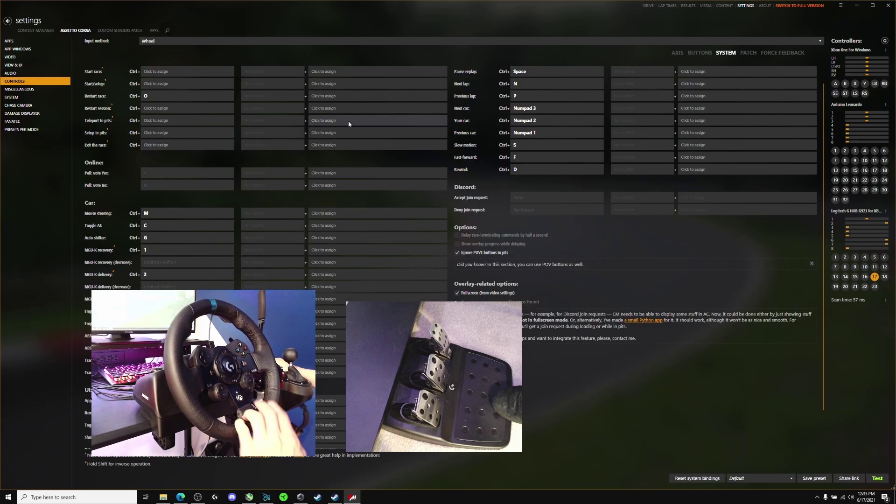
pyautogui.click(340, 122)
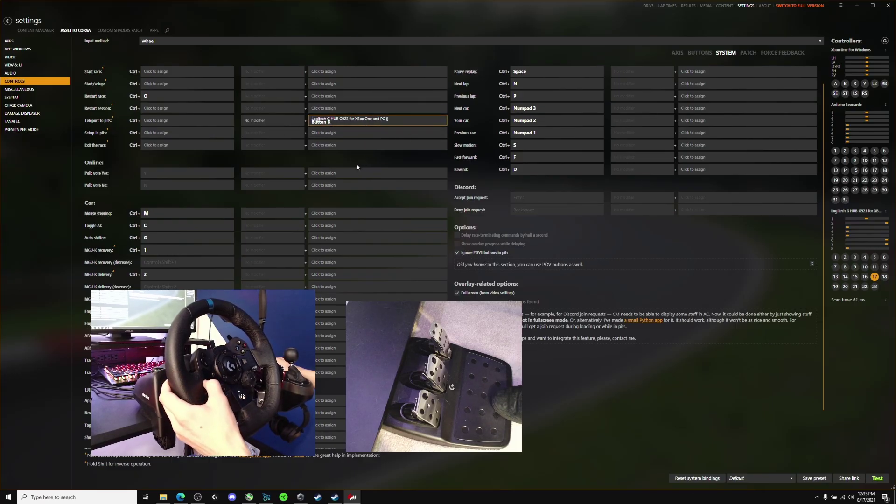
# In the patch controls, bind the hazards to wheel Button 1 and the right turn signal to Button 3.
pyautogui.click(748, 53)
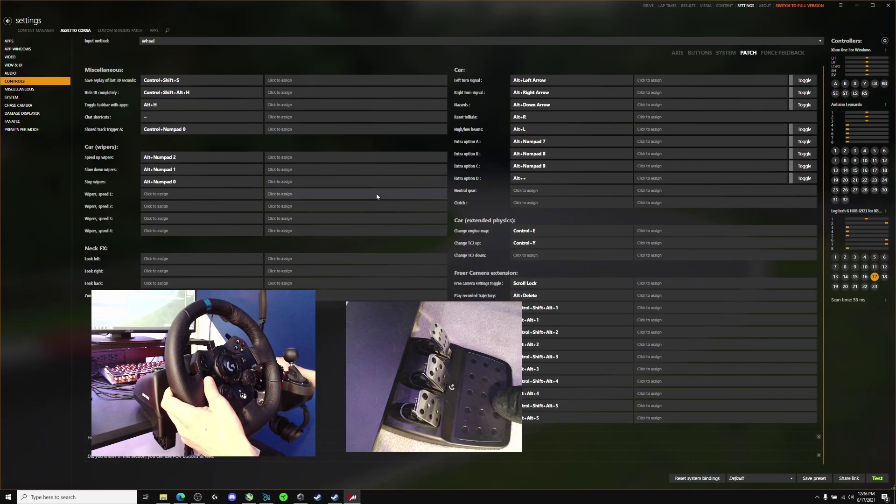
pyautogui.click(678, 108)
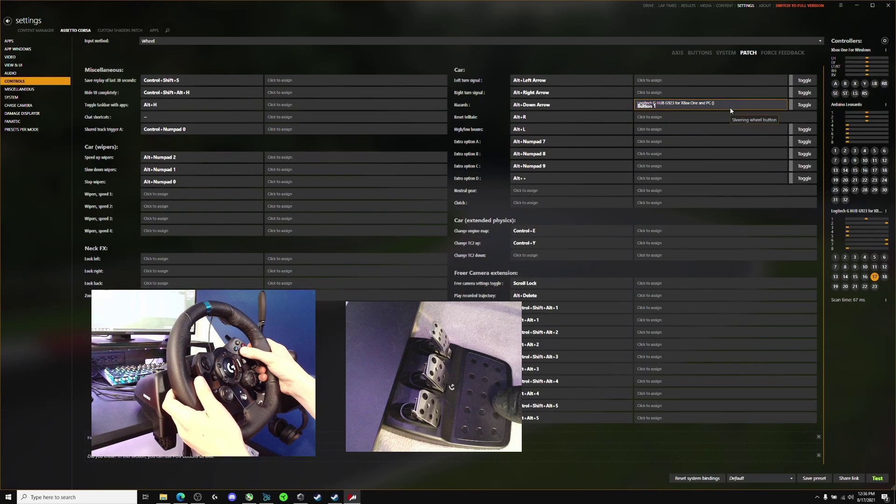
pyautogui.click(682, 92)
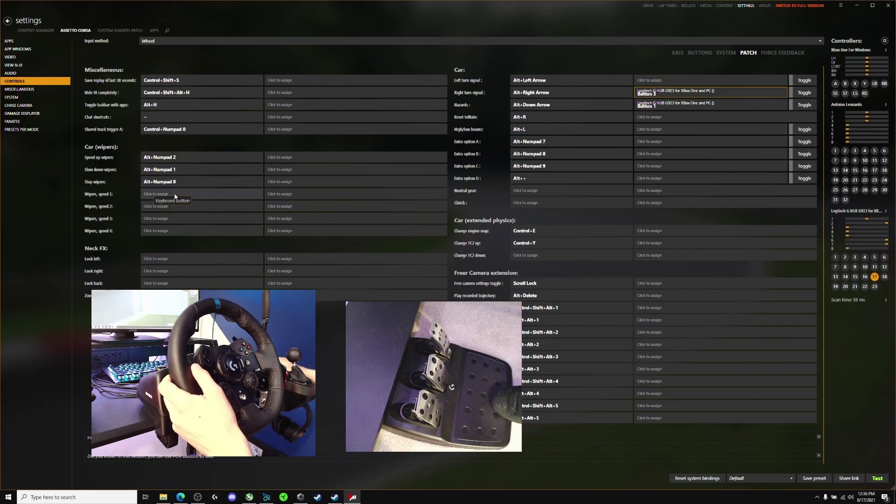
pyautogui.click(163, 207)
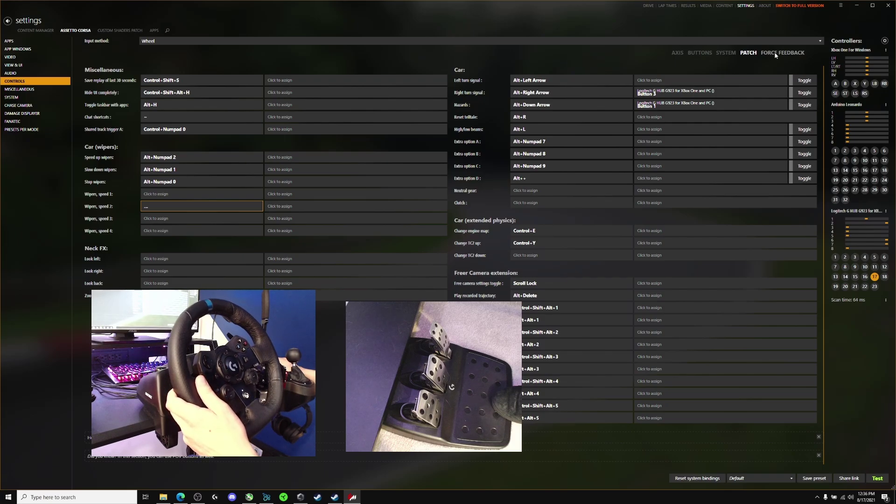
# Open the force feedback settings and load the race preset.
pyautogui.click(776, 54)
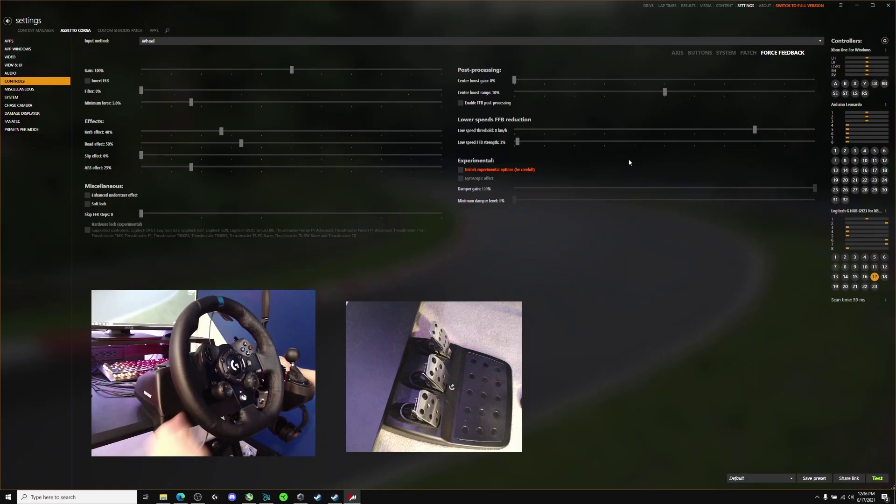
pyautogui.click(747, 478)
pyautogui.click(736, 471)
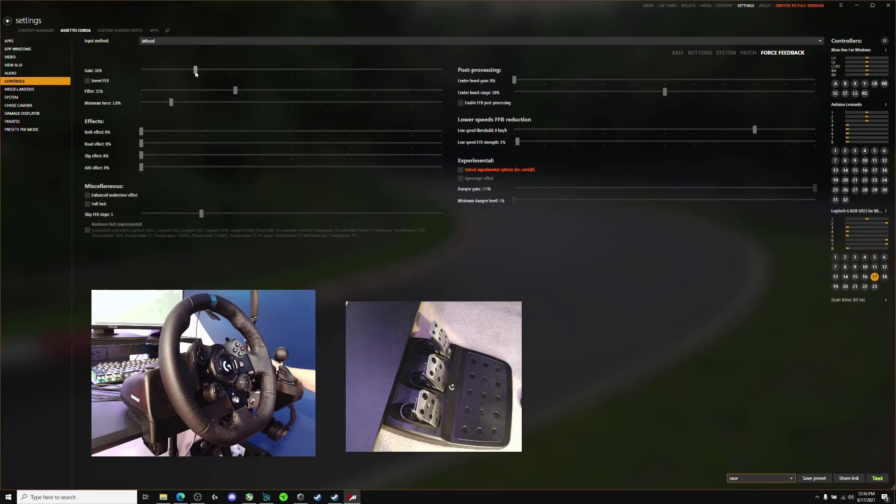
# Set the force feedback gain to 38% and try a low speed threshold of 9 km/h.
pyautogui.moveTo(196, 72); pyautogui.dragTo(200, 78)
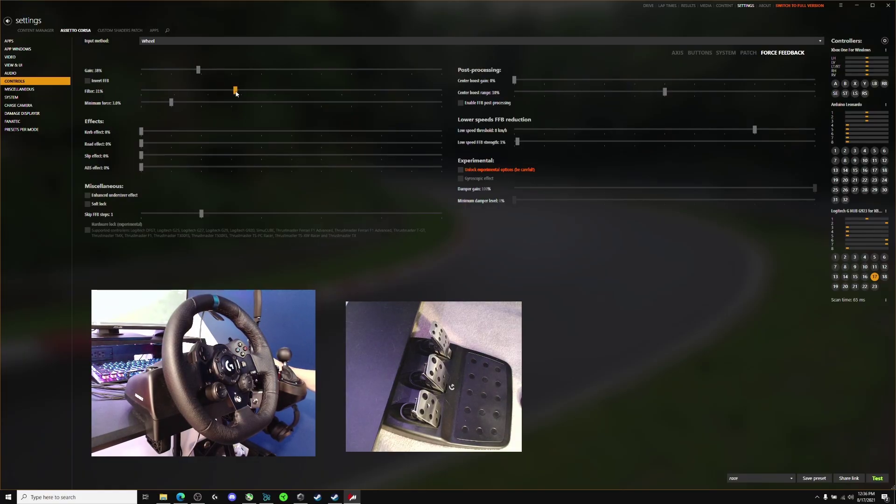
pyautogui.moveTo(236, 93); pyautogui.dragTo(236, 97)
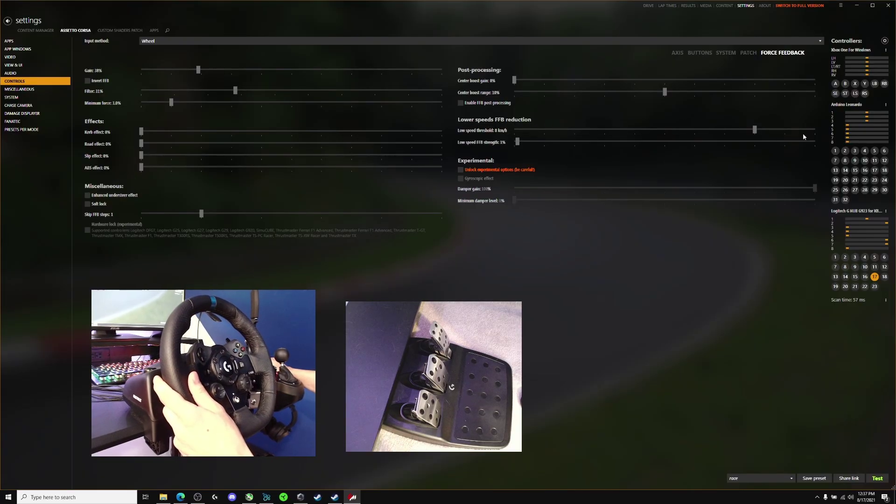
pyautogui.moveTo(755, 130); pyautogui.dragTo(786, 133)
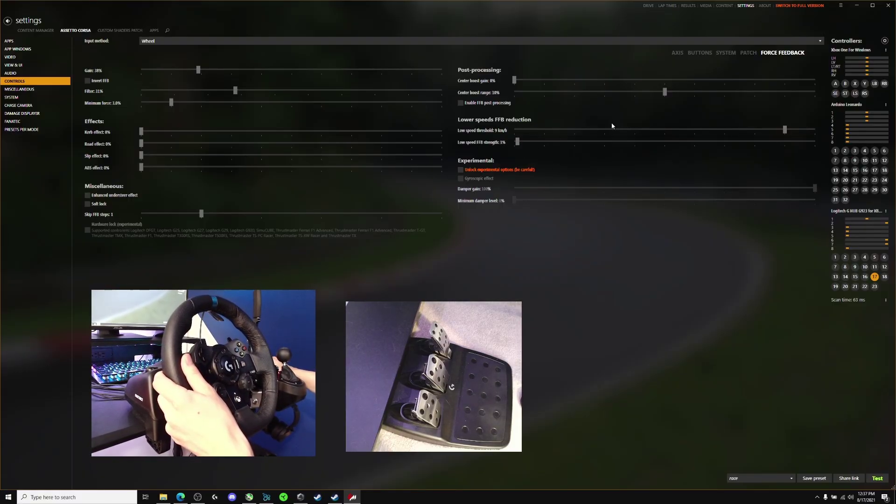
pyautogui.moveTo(784, 131); pyautogui.dragTo(758, 130)
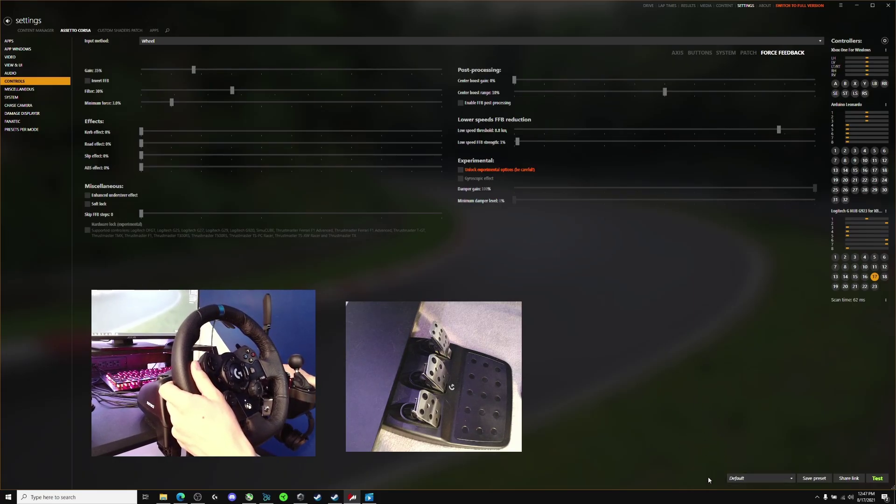
# Save the current controls as a preset named "racing profile #1" and select it as the active preset.
pyautogui.click(814, 479)
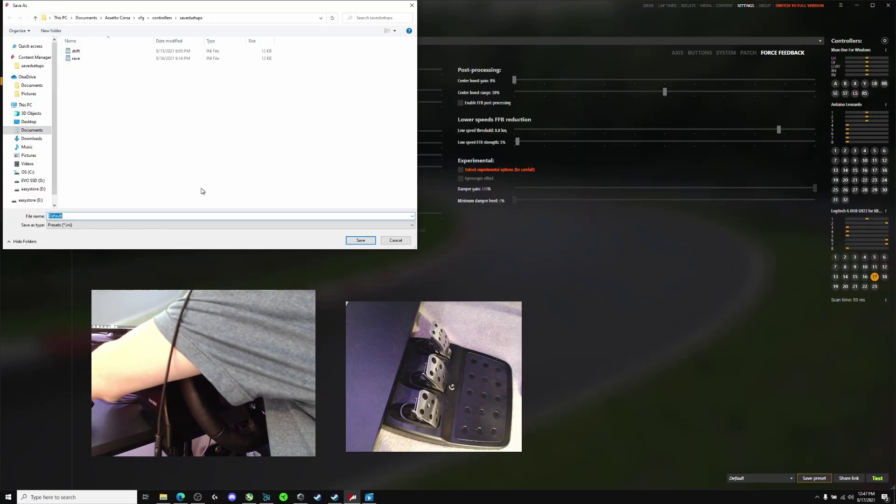
pyautogui.write('racing profile #1')
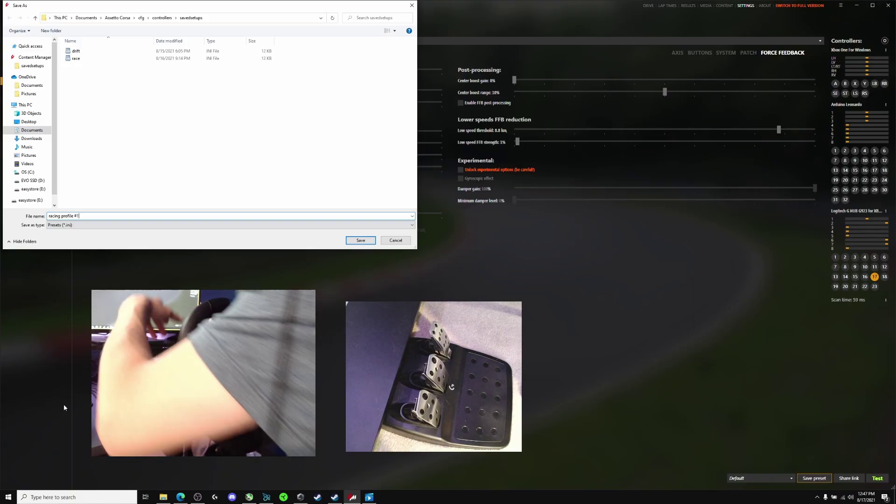
pyautogui.click(361, 241)
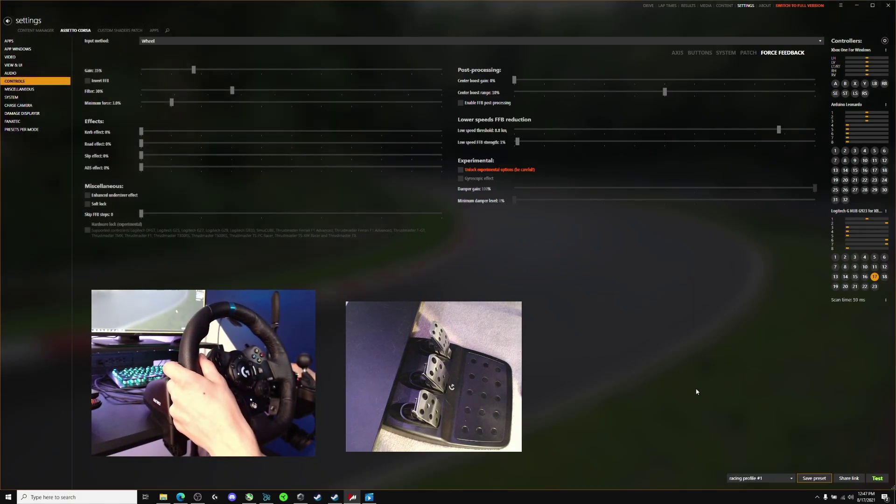
pyautogui.click(760, 478)
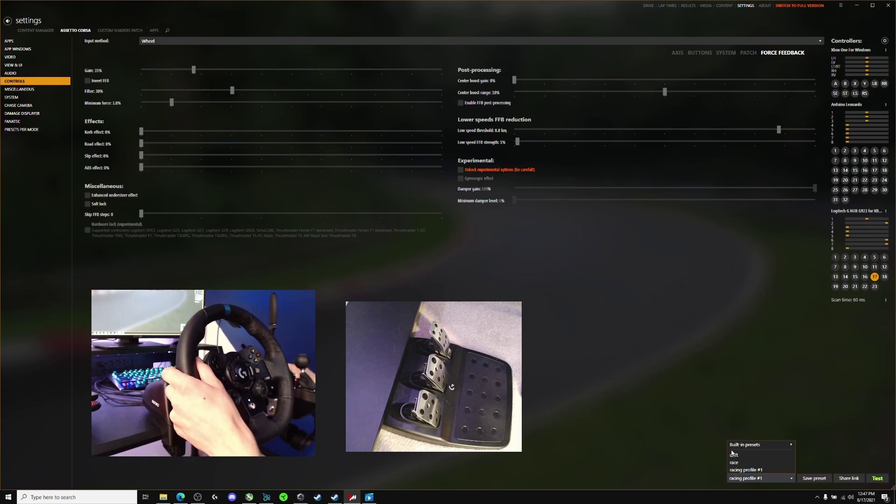
pyautogui.click(747, 470)
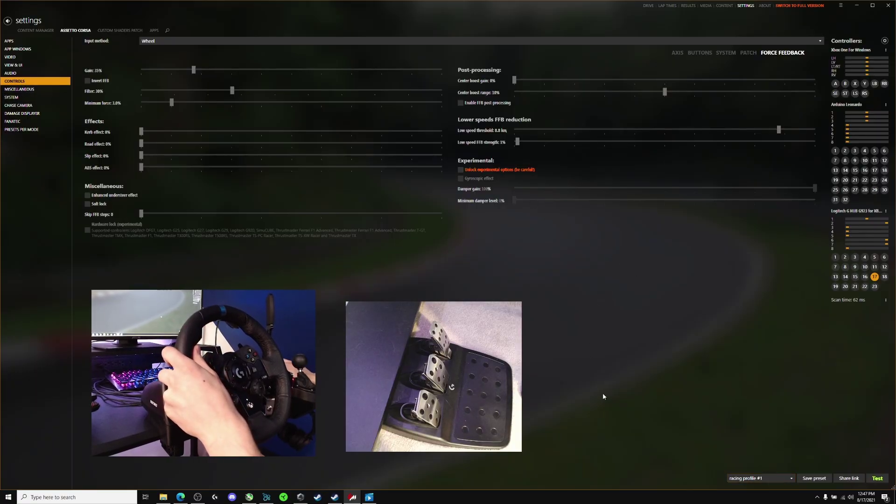
# Load the drift preset, set its gain to 100% and raise the low speed threshold to 8.8 km/h.
pyautogui.click(775, 479)
pyautogui.click(736, 454)
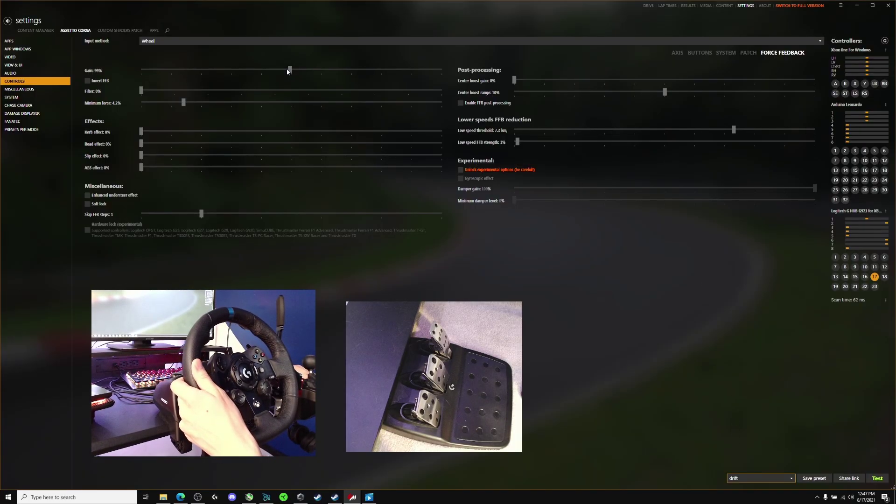
pyautogui.moveTo(289, 70); pyautogui.dragTo(291, 70)
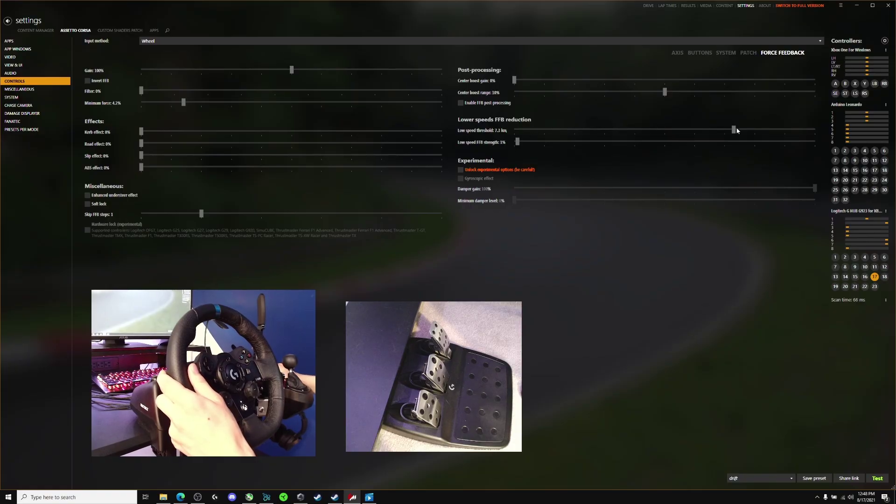
pyautogui.moveTo(734, 129); pyautogui.dragTo(779, 130)
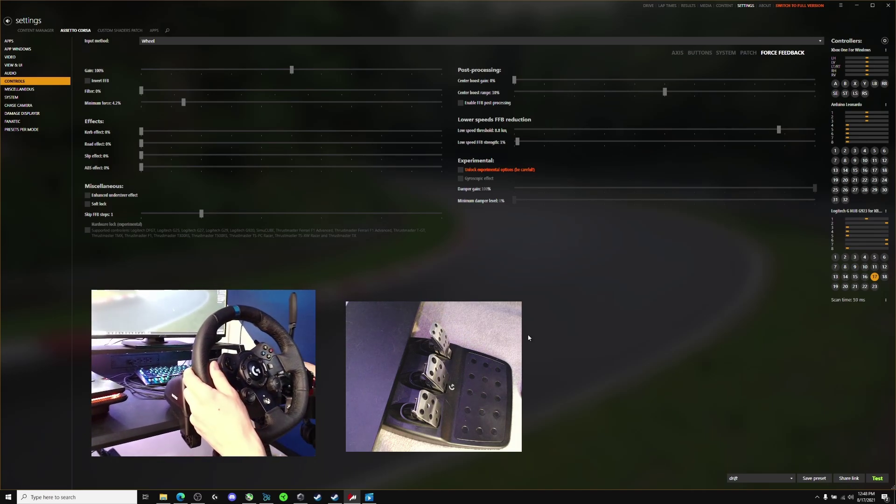
# Load the race preset for comparison and switch back to the drift preset.
pyautogui.click(756, 481)
pyautogui.click(737, 462)
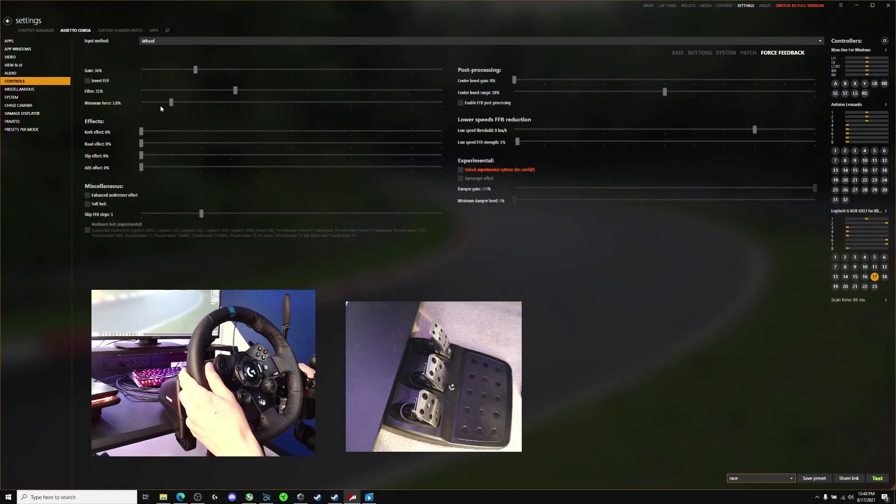
pyautogui.click(740, 478)
pyautogui.click(736, 455)
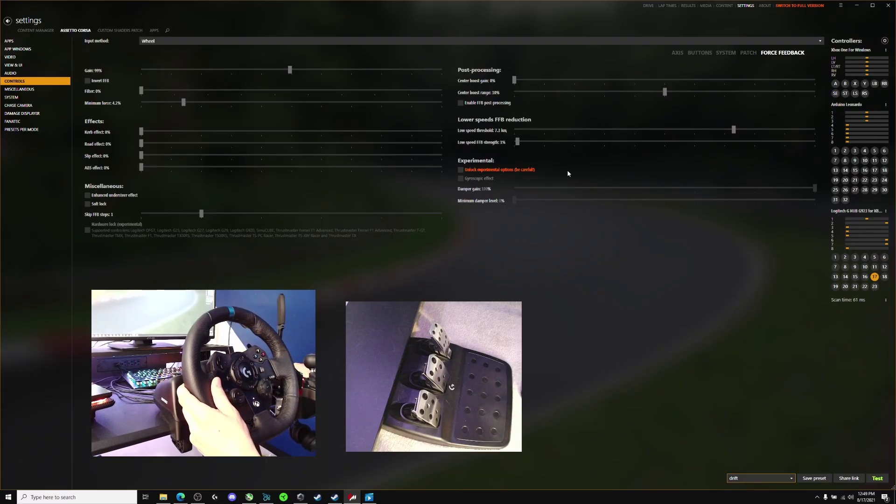
pyautogui.click(750, 478)
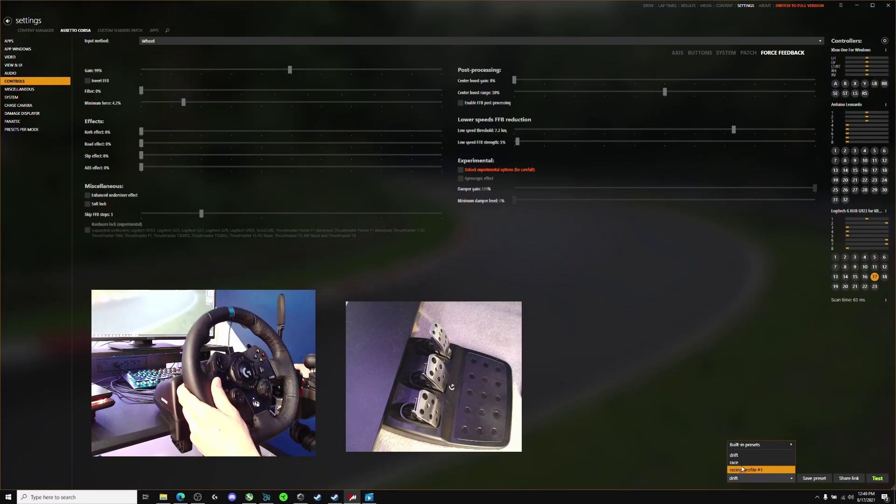
pyautogui.click(814, 482)
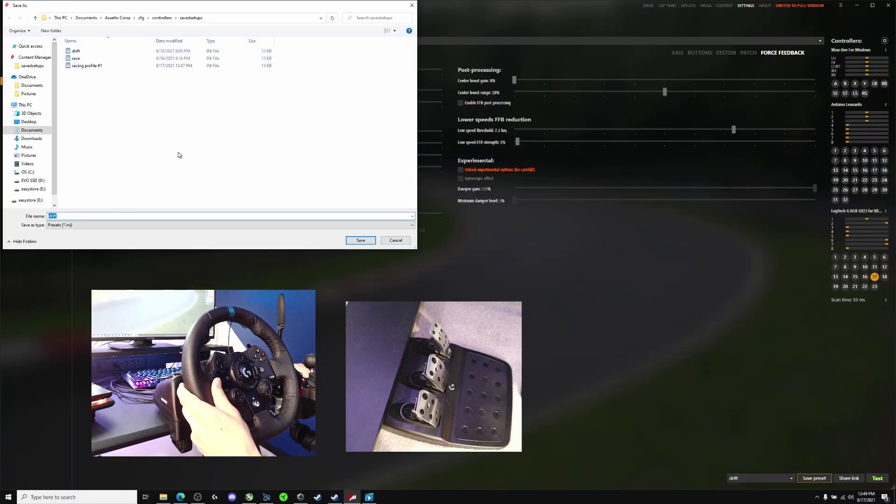
pyautogui.click(402, 243)
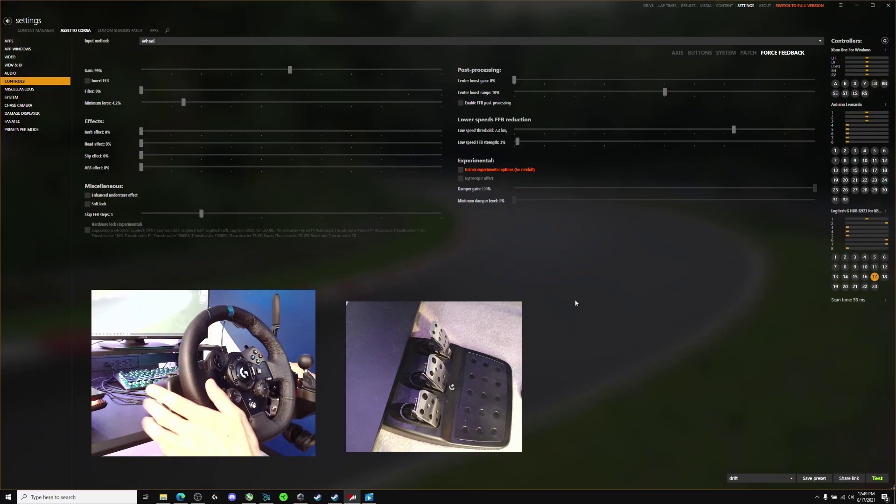
# Leave the controls settings and open the quick drive setup for a single-player session.
pyautogui.click(649, 6)
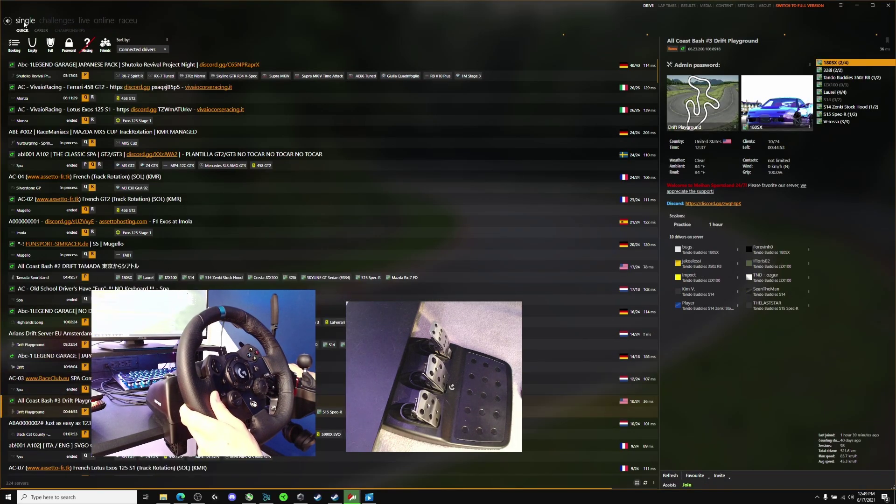
pyautogui.click(25, 21)
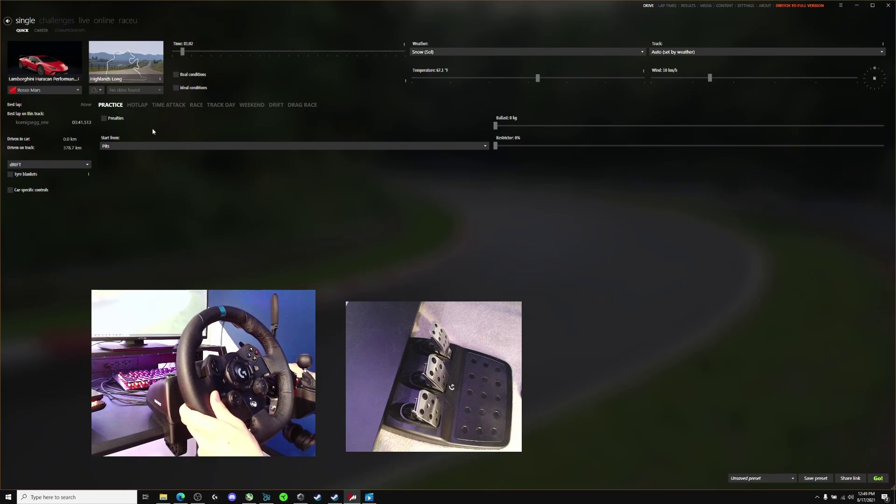
pyautogui.moveTo(53, 77)
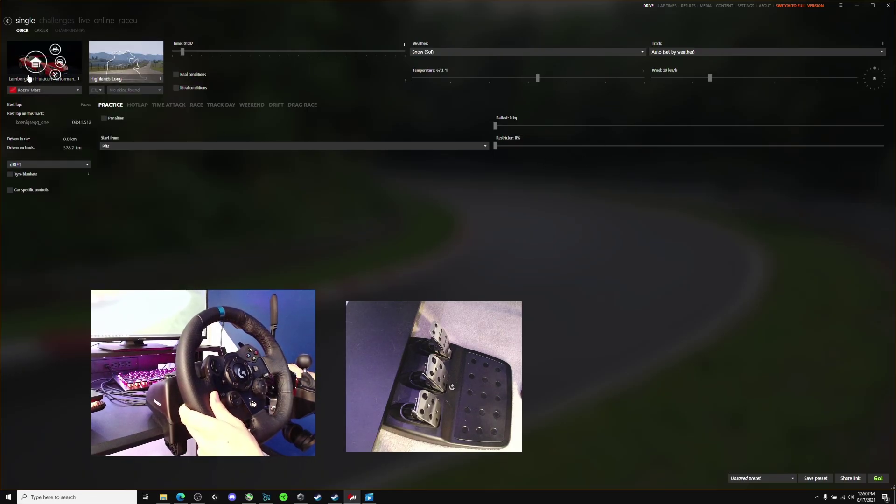
pyautogui.moveTo(116, 64)
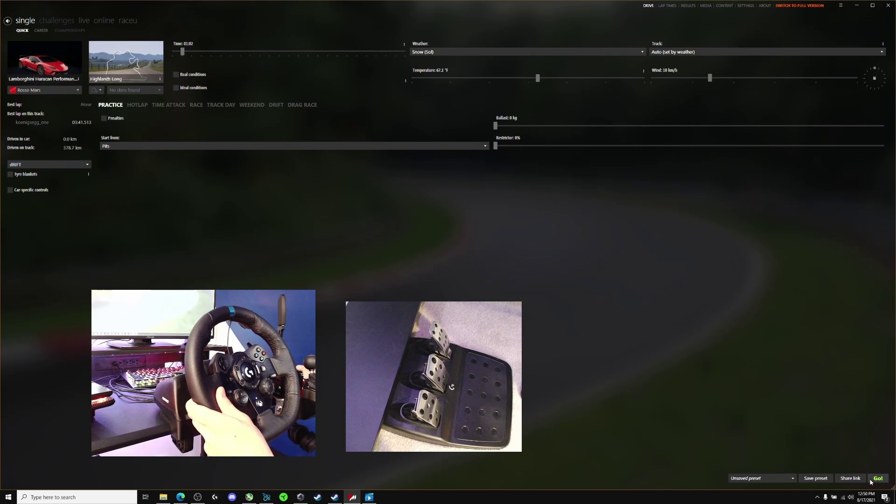
# Examine the available driving assist presets and the individual assist options of the dRIFT preset.
pyautogui.click(87, 167)
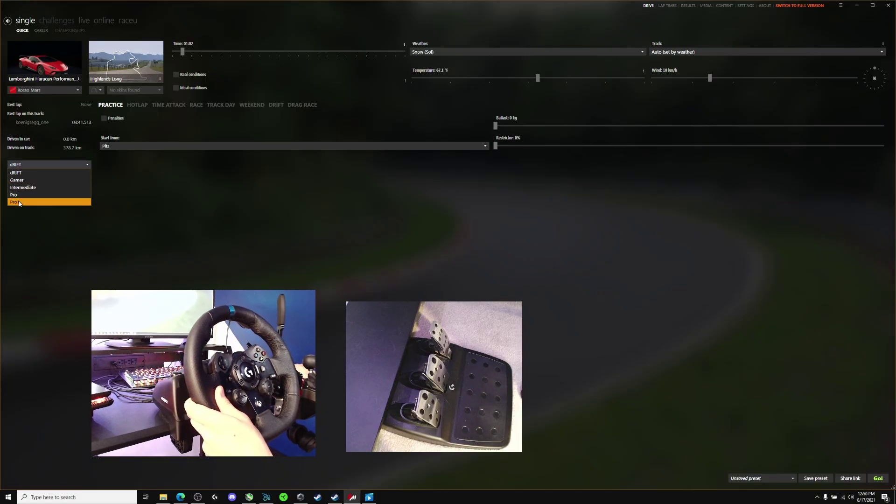
pyautogui.click(134, 187)
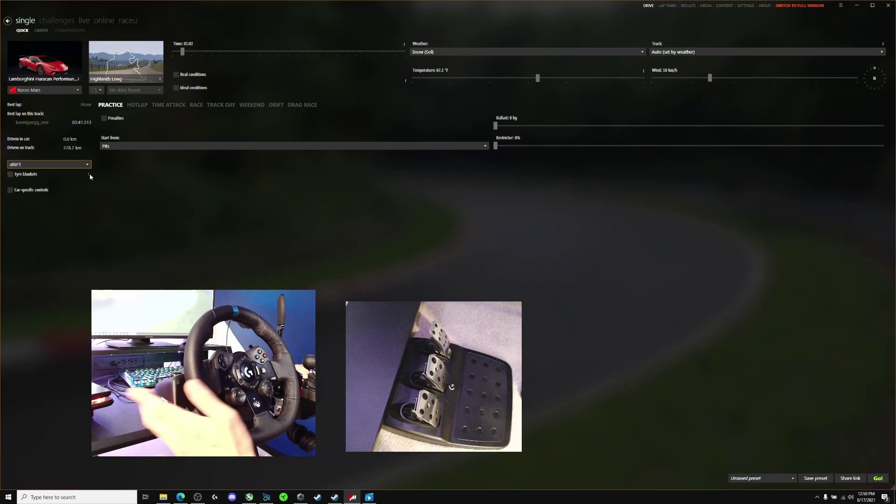
pyautogui.moveTo(89, 175)
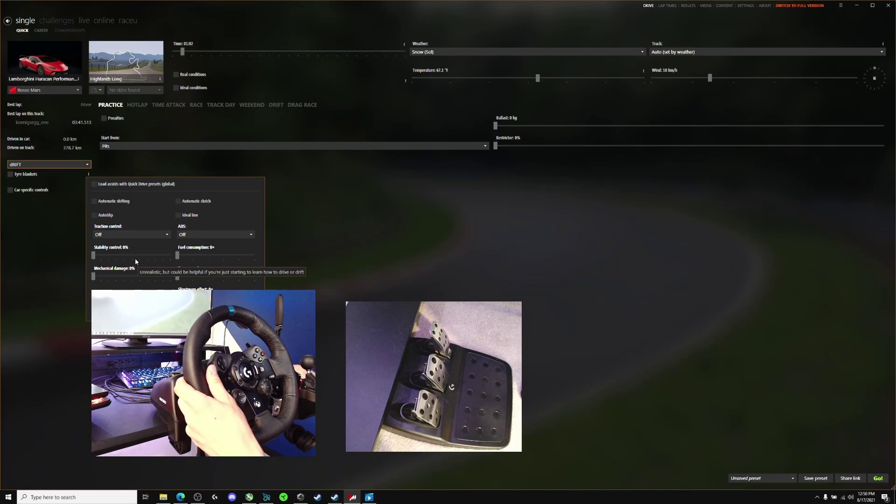
pyautogui.click(397, 239)
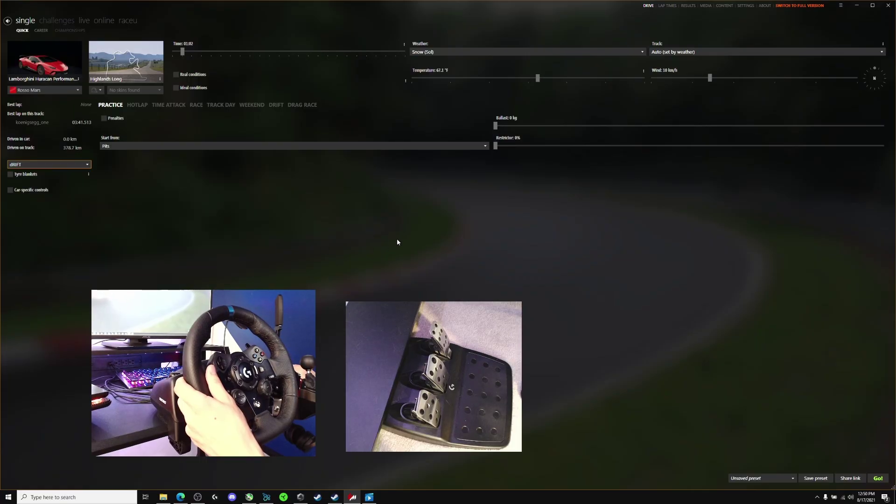
pyautogui.click(36, 165)
pyautogui.click(94, 176)
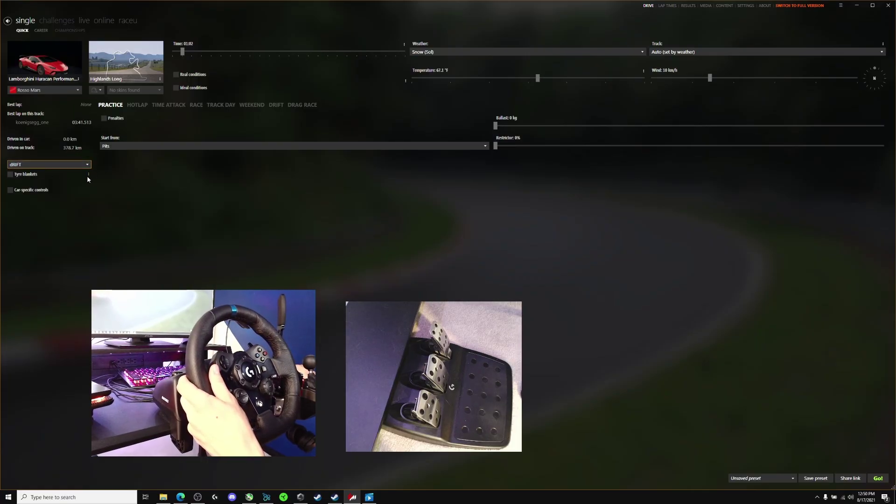
pyautogui.click(88, 175)
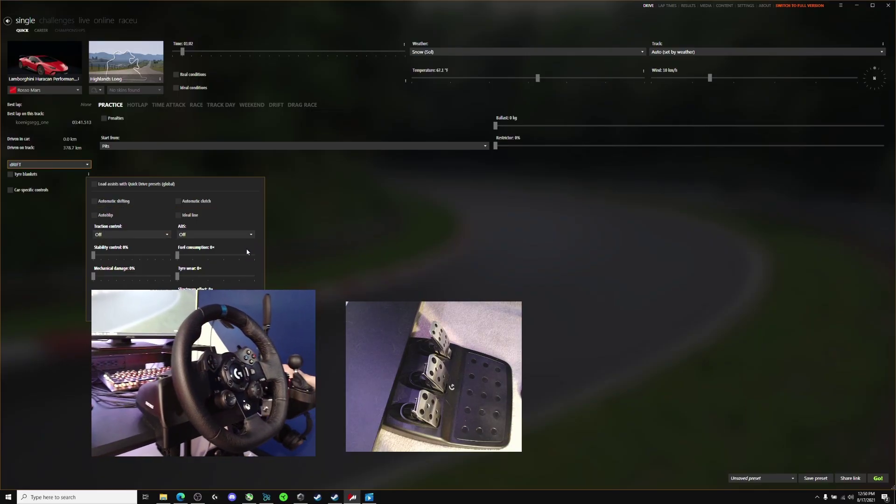
pyautogui.click(392, 243)
# Switch the driving assists to the Pro1 preset and review its individual assist options.
pyautogui.click(28, 164)
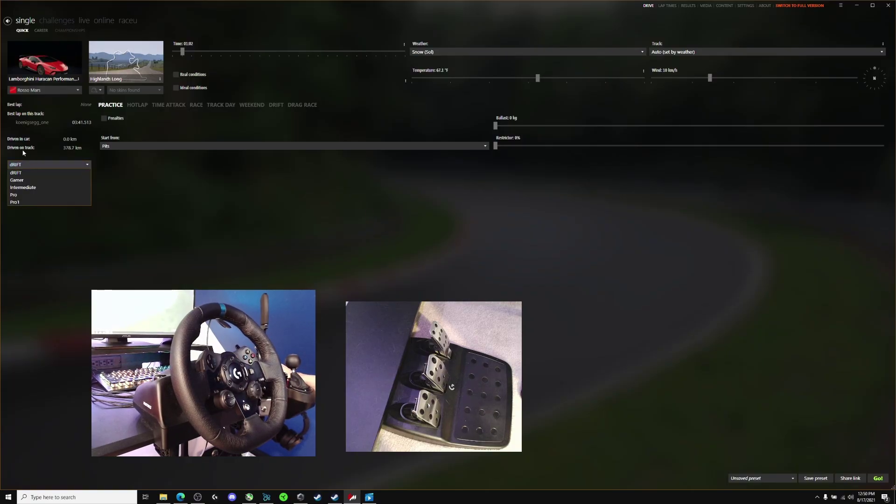
pyautogui.click(19, 202)
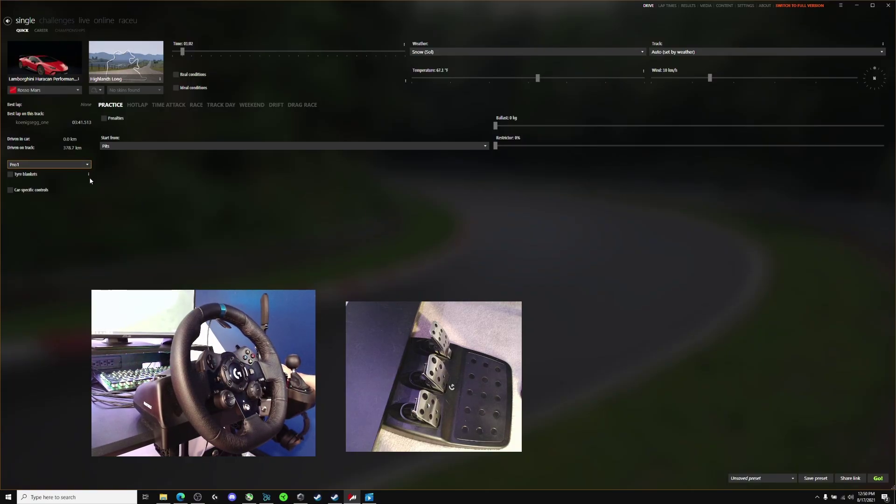
pyautogui.click(89, 174)
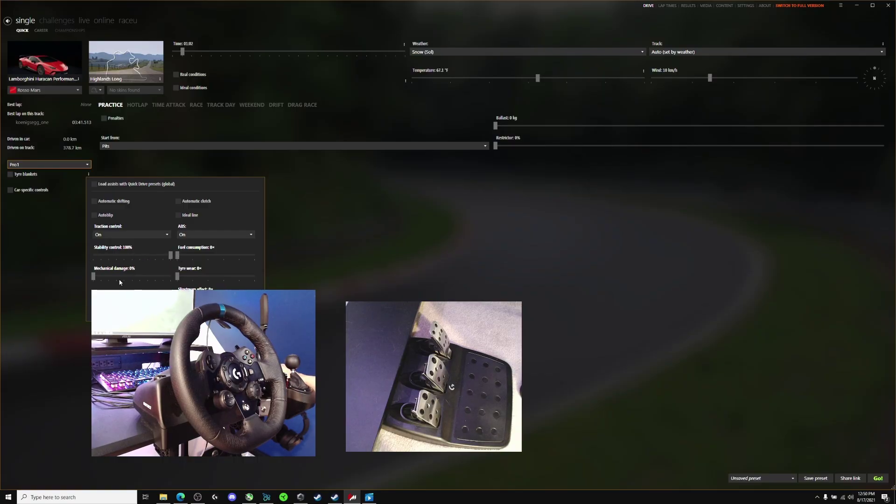
pyautogui.click(404, 252)
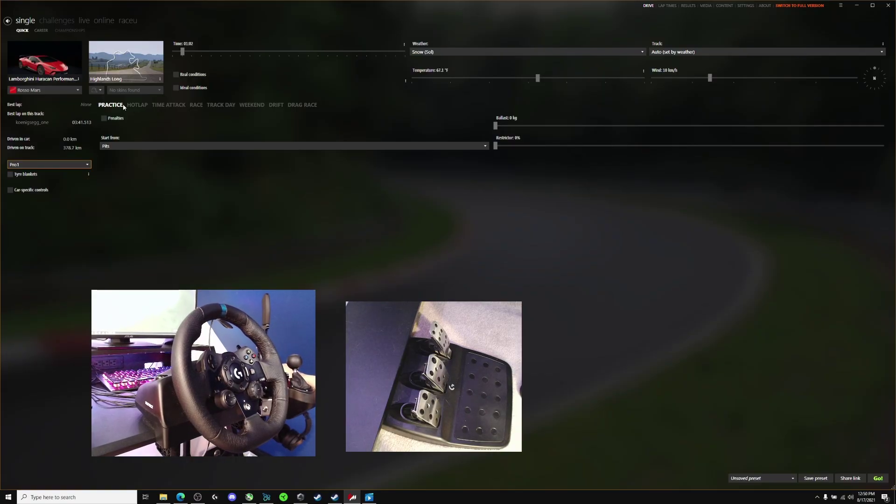
pyautogui.moveTo(135, 75)
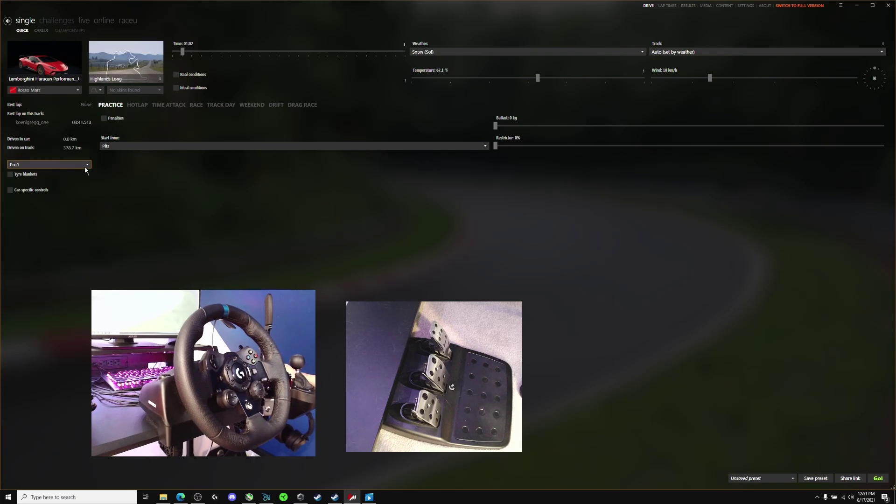
pyautogui.click(42, 165)
pyautogui.click(103, 184)
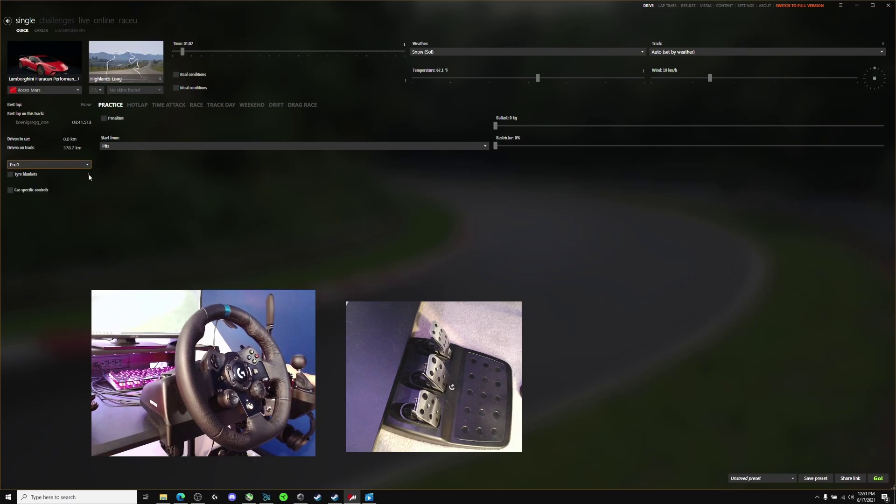
# Review the individual assist options of the Pro1 preset and the list of available assist presets.
pyautogui.click(89, 175)
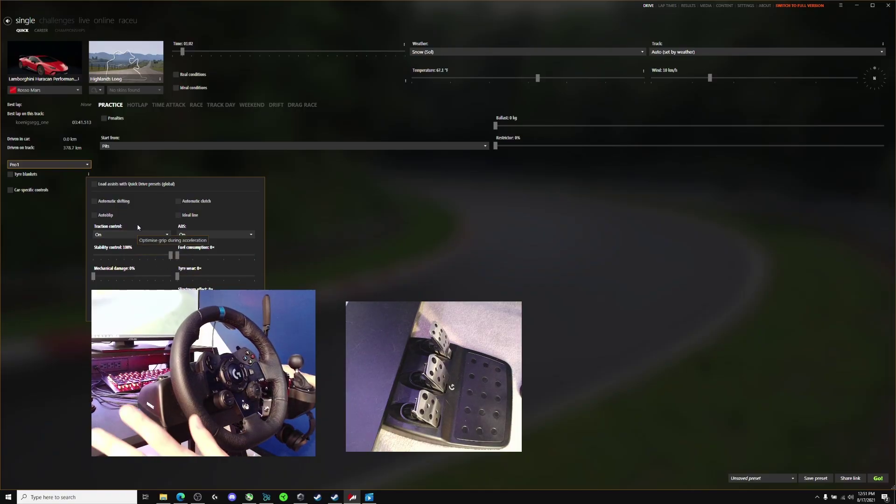
pyautogui.click(322, 220)
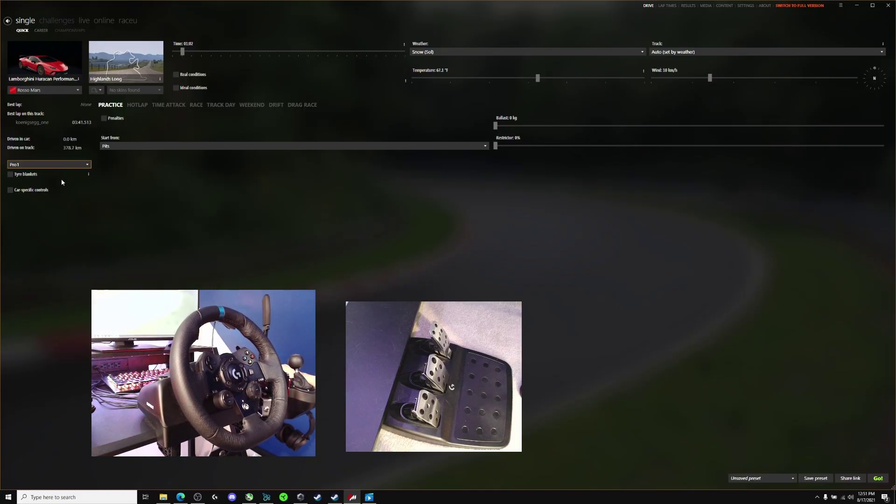
pyautogui.click(74, 166)
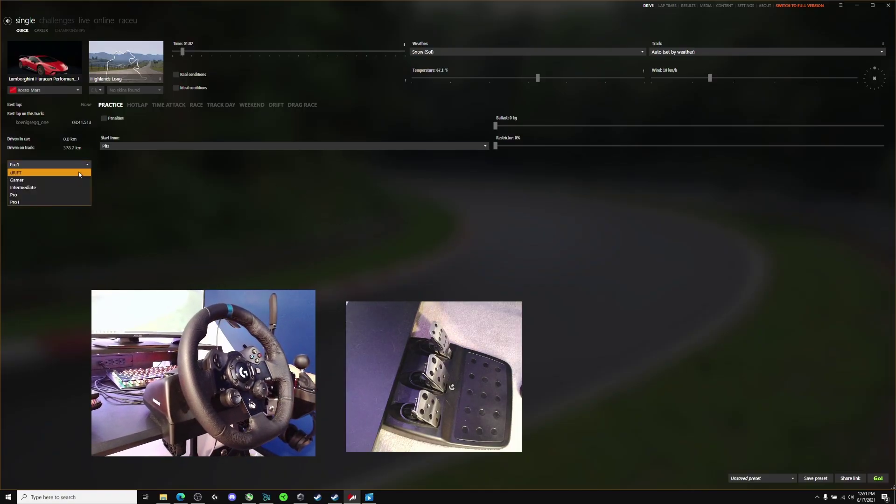
pyautogui.click(108, 168)
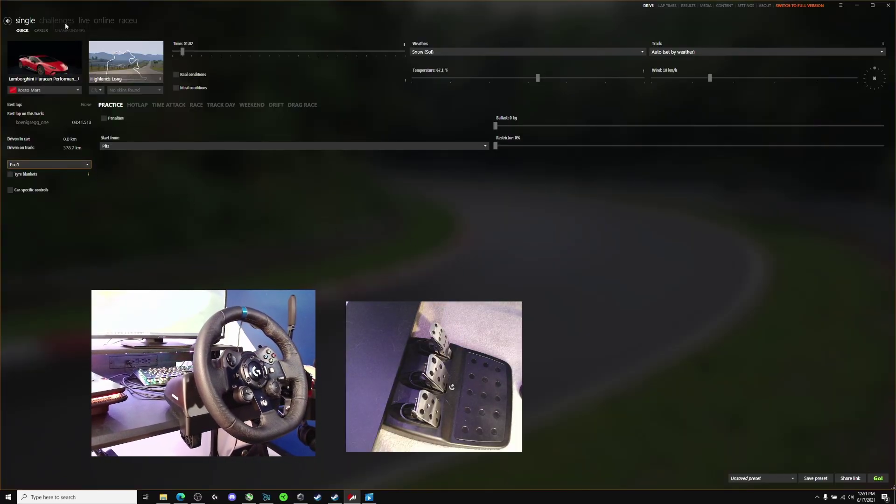
# Check the force feedback settings and choose the Sesto Elemento on the Abc-1 LEGEND GARAGE Japanese Pack server in the online list.
pyautogui.click(745, 6)
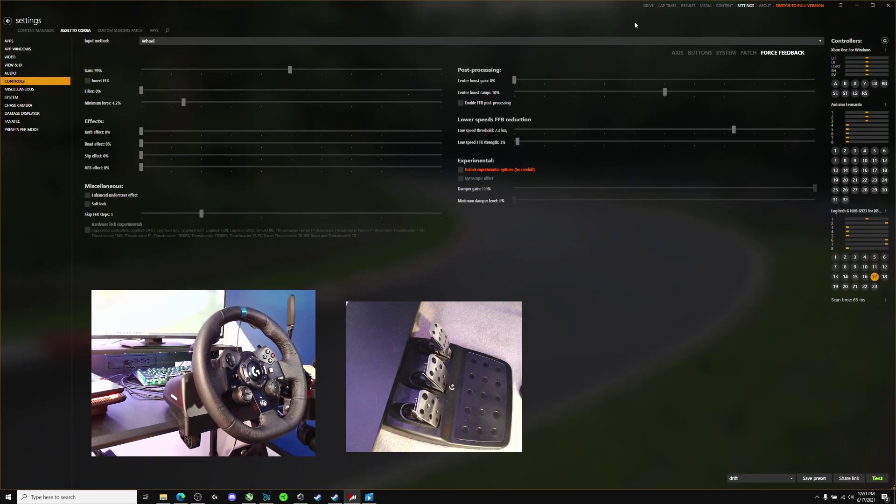
pyautogui.click(649, 6)
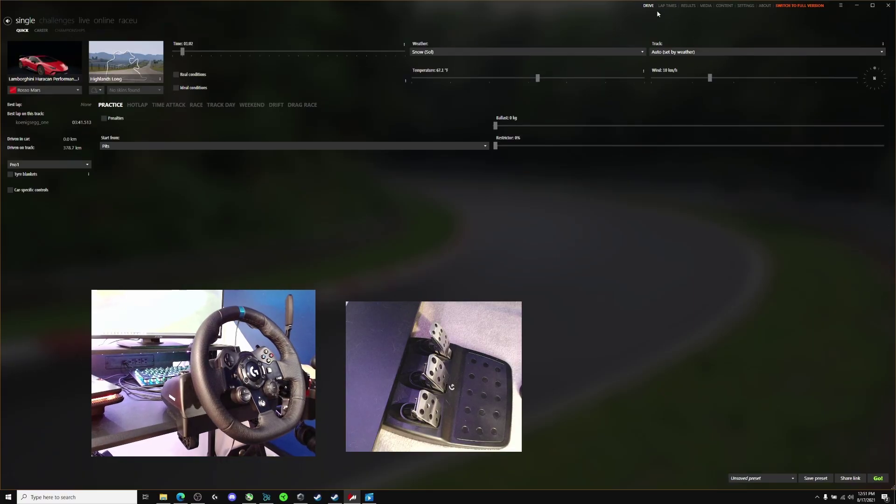
pyautogui.click(105, 21)
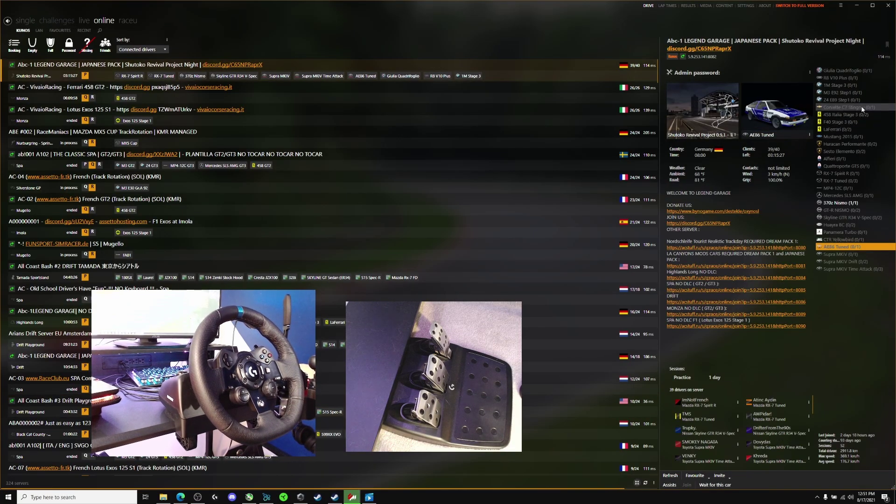
pyautogui.click(861, 107)
pyautogui.click(841, 151)
# Load the race preset in the Assetto Corsa controls settings.
pyautogui.click(746, 6)
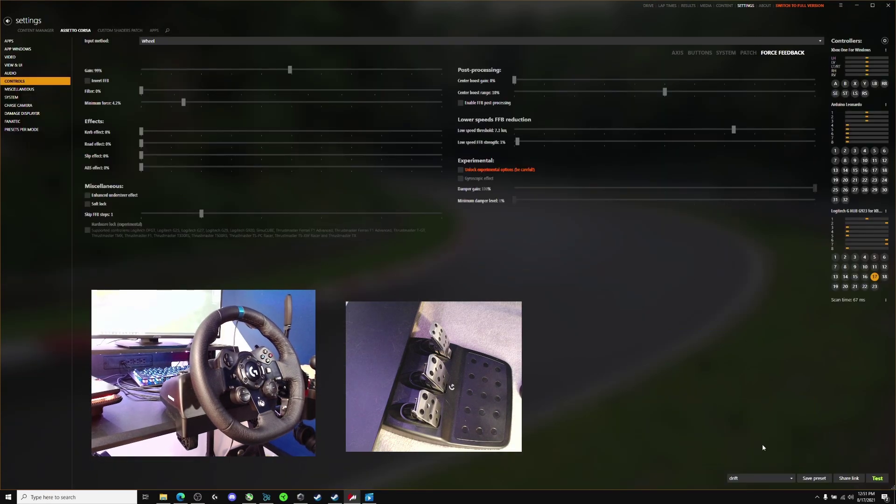
pyautogui.click(742, 475)
pyautogui.click(743, 460)
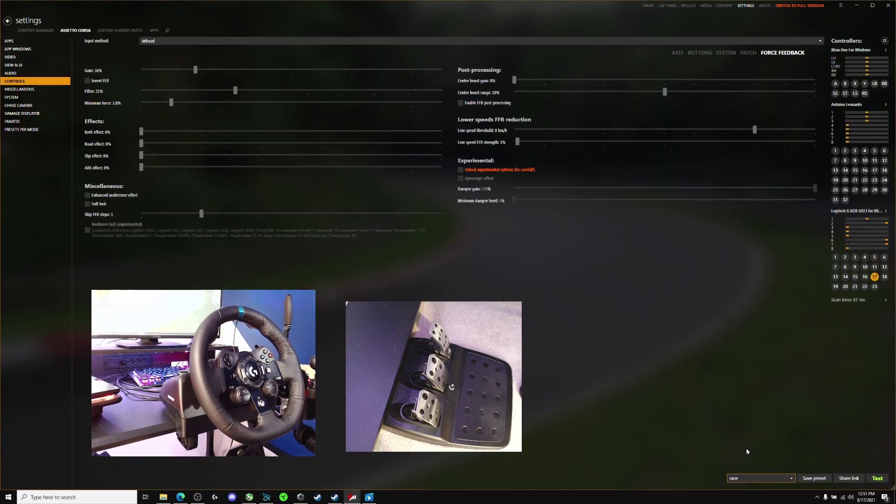
# Return to the single-player quick drive setup, select the Pro1 assist preset and review its assist options.
pyautogui.click(8, 22)
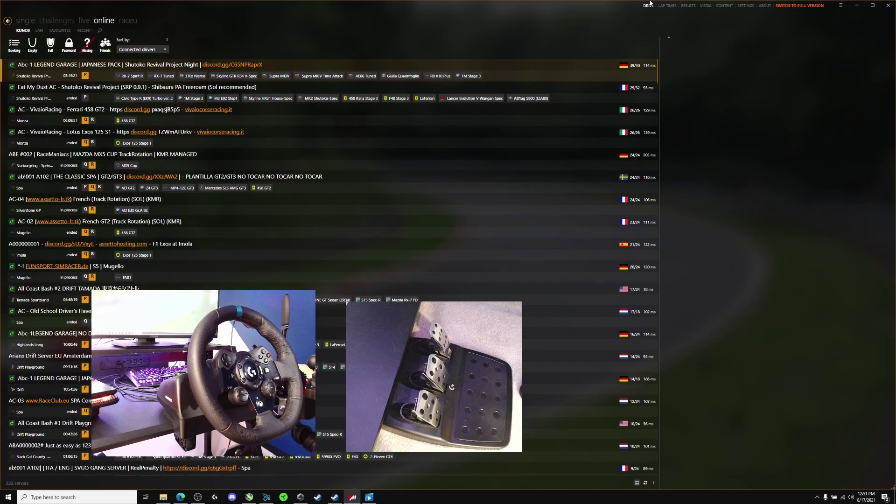
pyautogui.click(26, 21)
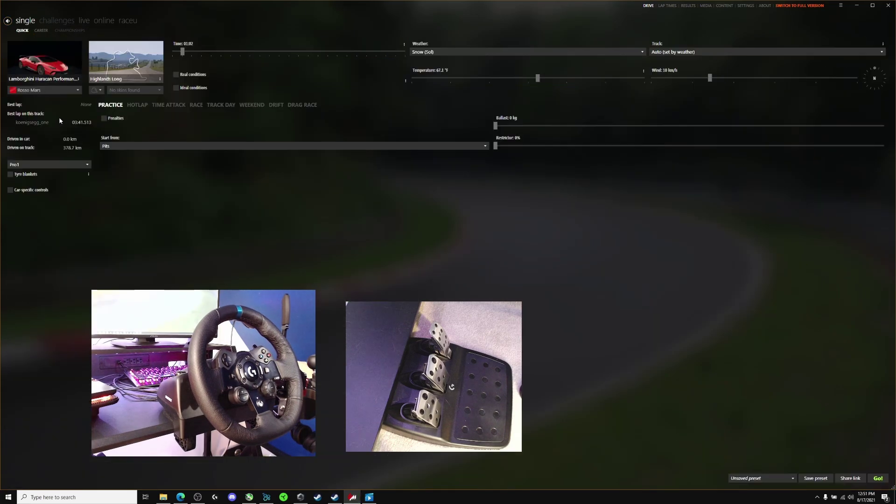
pyautogui.click(31, 164)
pyautogui.click(29, 202)
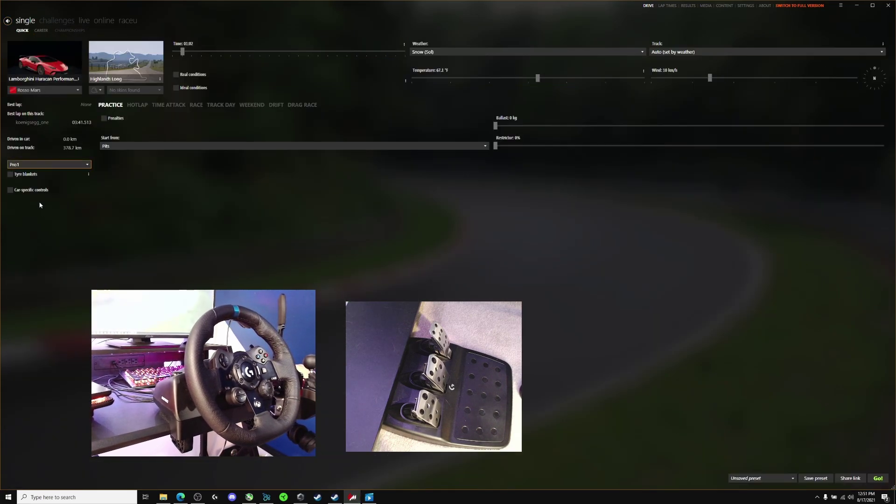
pyautogui.click(88, 174)
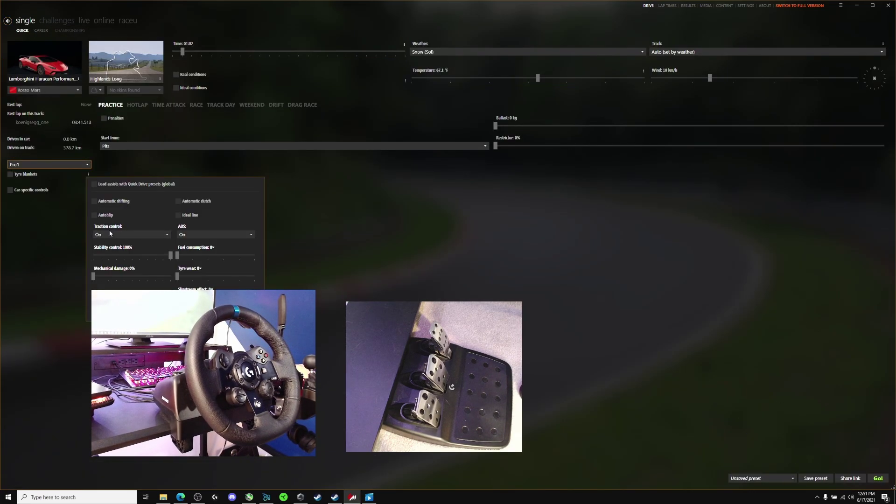
pyautogui.click(497, 255)
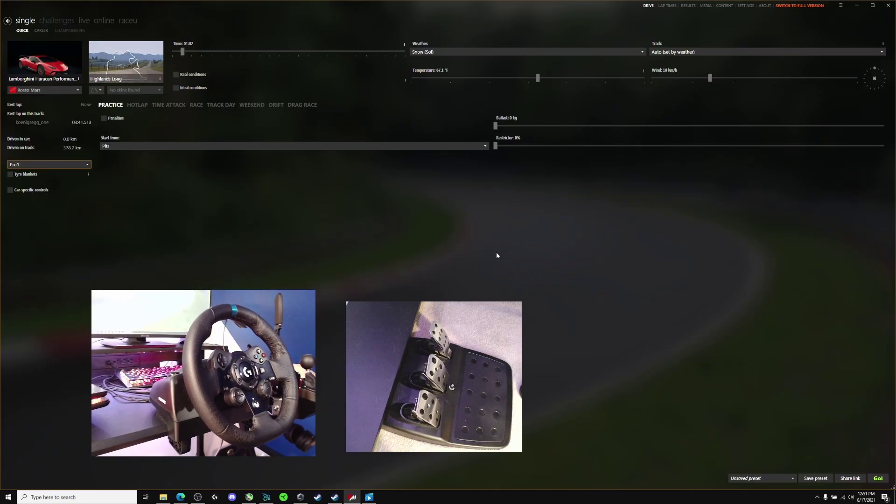
# Recheck the race preset's force feedback settings and go back to the online server list.
pyautogui.click(746, 6)
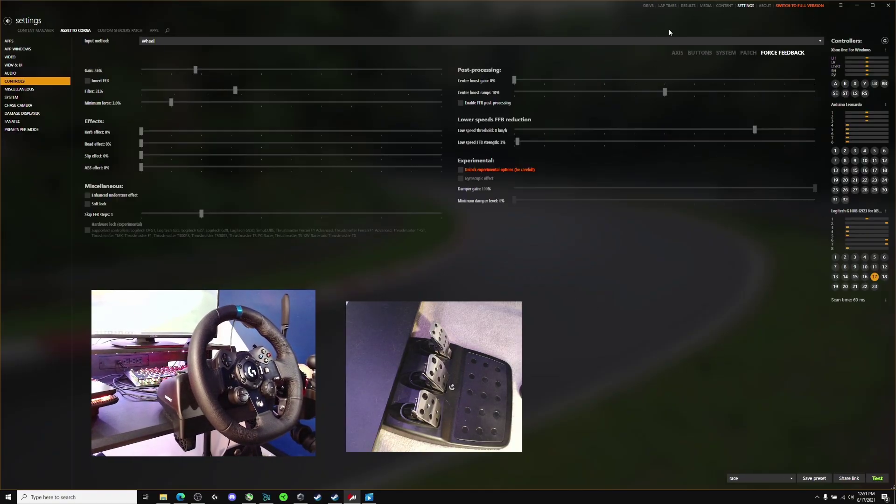
pyautogui.click(648, 6)
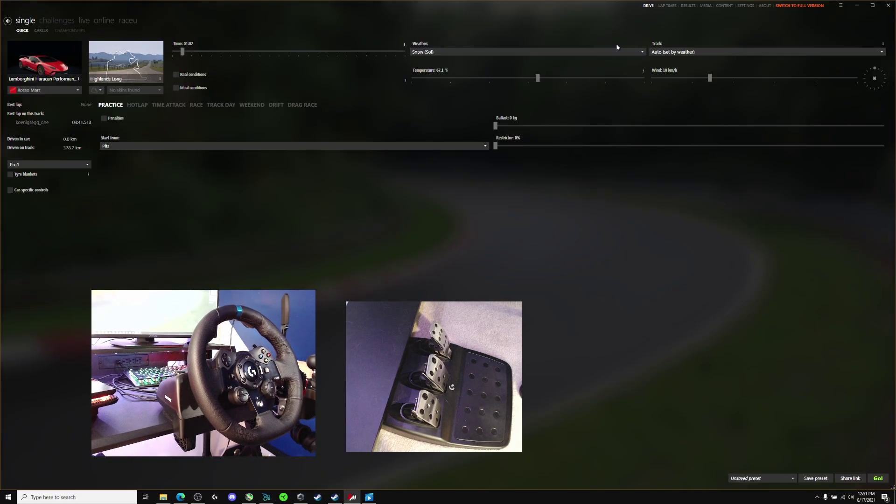
pyautogui.click(104, 21)
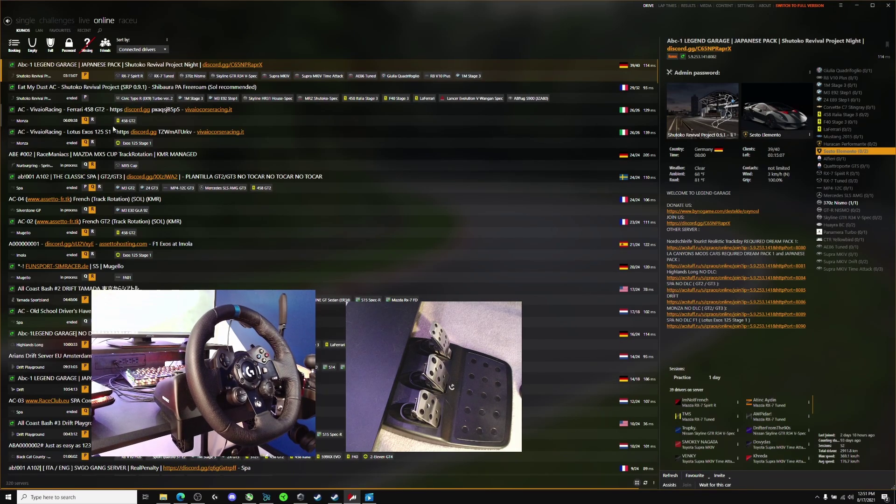
pyautogui.click(25, 20)
pyautogui.click(104, 21)
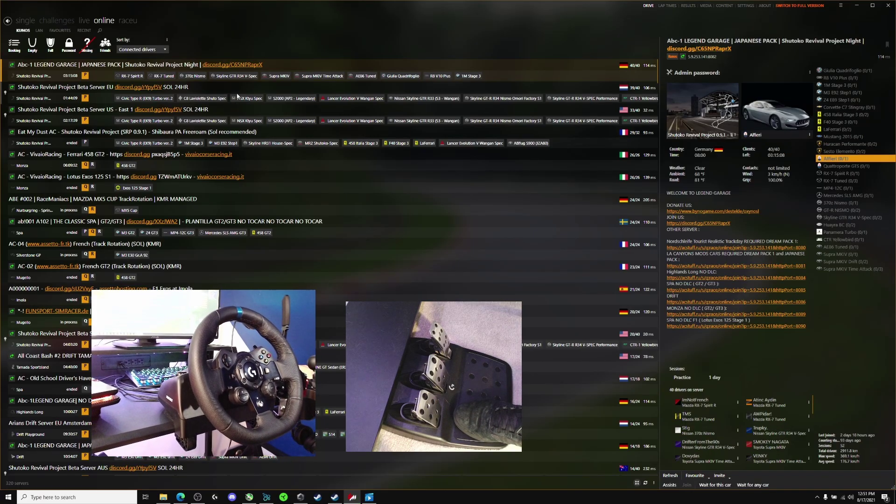
# Browse the online servers and select ATDT - RUDE DRIFT SERVER 14 - TANDO.
pyautogui.press('Down')
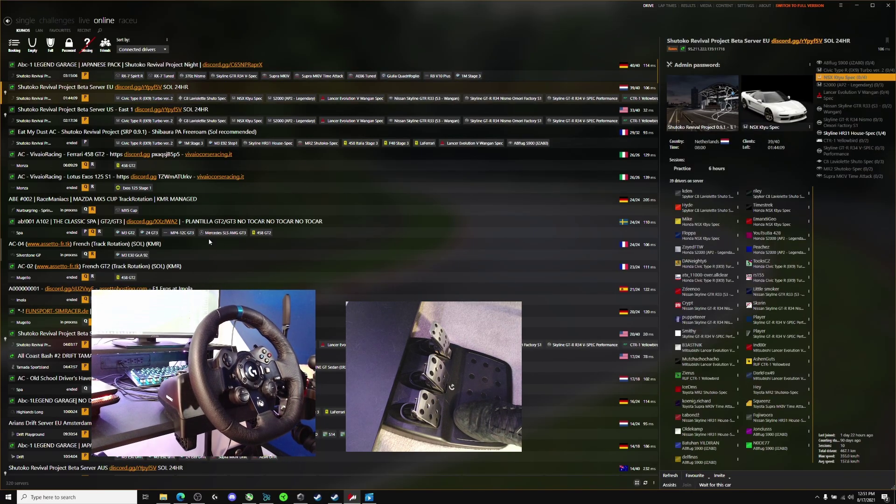
pyautogui.scroll(-5, 251, 273)
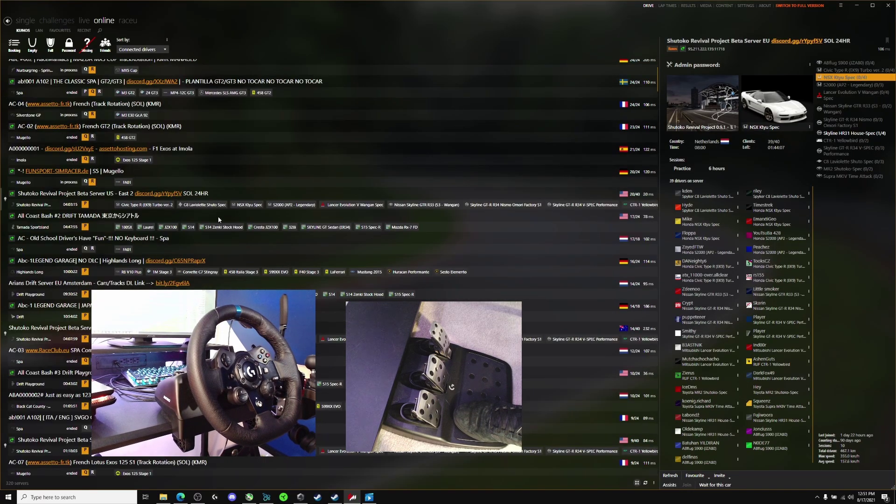
pyautogui.scroll(-3, 329, 267)
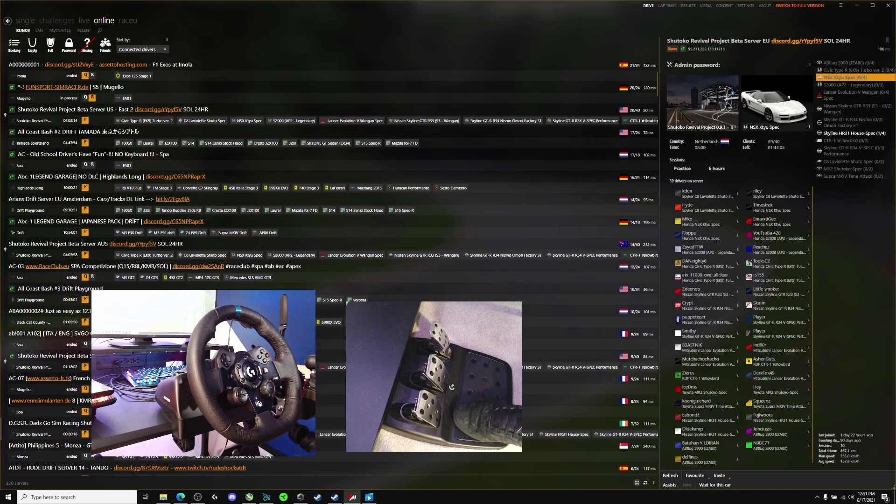
pyautogui.click(312, 465)
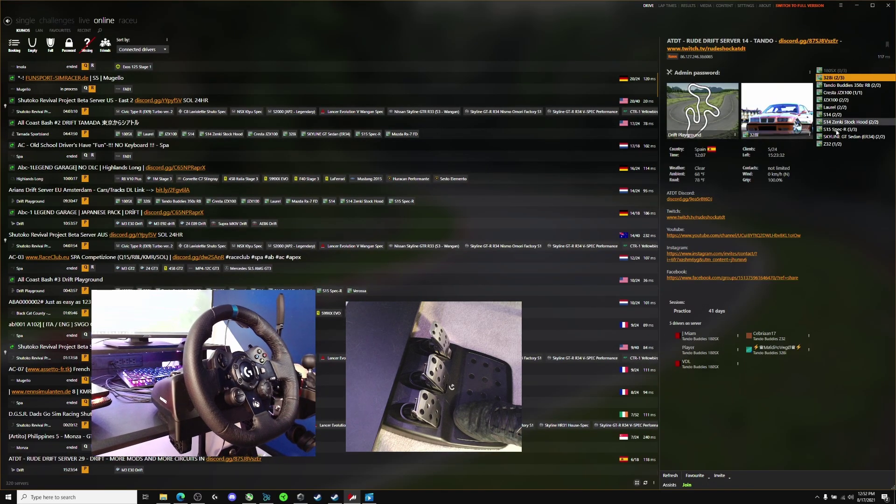
# Load the drift preset in the Assetto Corsa controls settings.
pyautogui.click(744, 7)
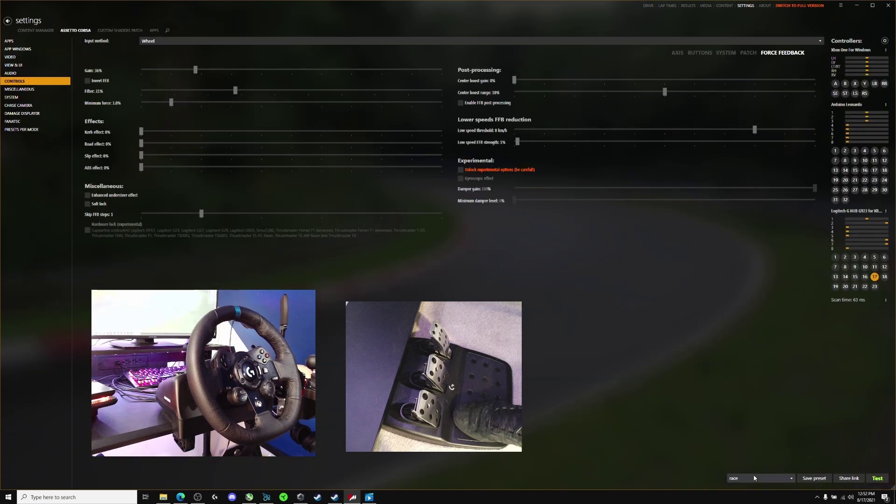
pyautogui.click(763, 476)
pyautogui.click(737, 456)
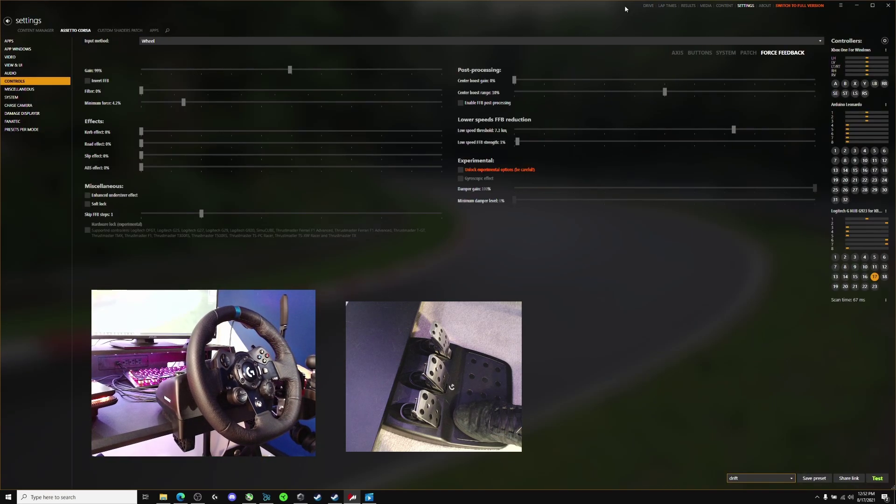
# Switch the driving assists in the single-player quick drive setup to the dRIFT preset and check its options.
pyautogui.click(648, 5)
pyautogui.click(25, 20)
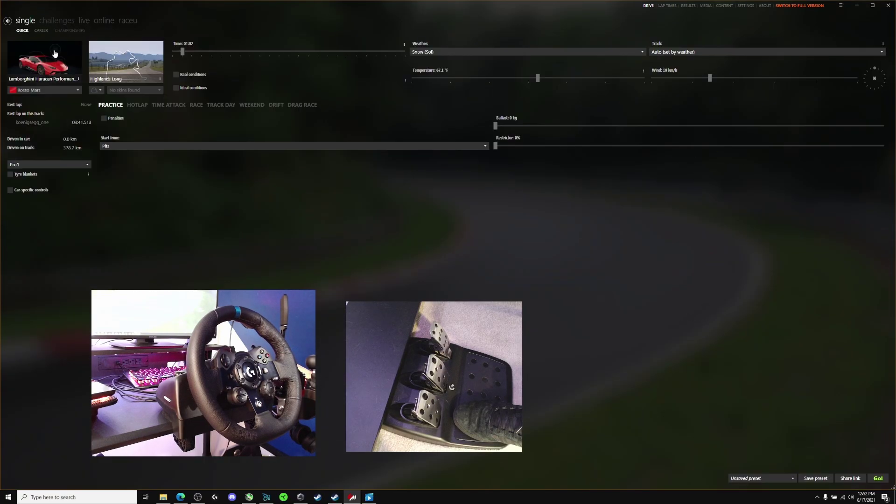
pyautogui.click(49, 166)
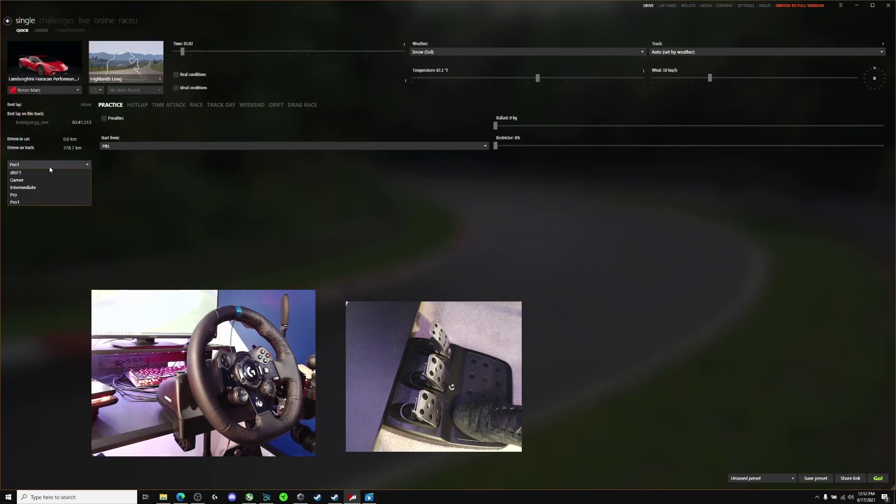
pyautogui.click(18, 174)
pyautogui.click(88, 173)
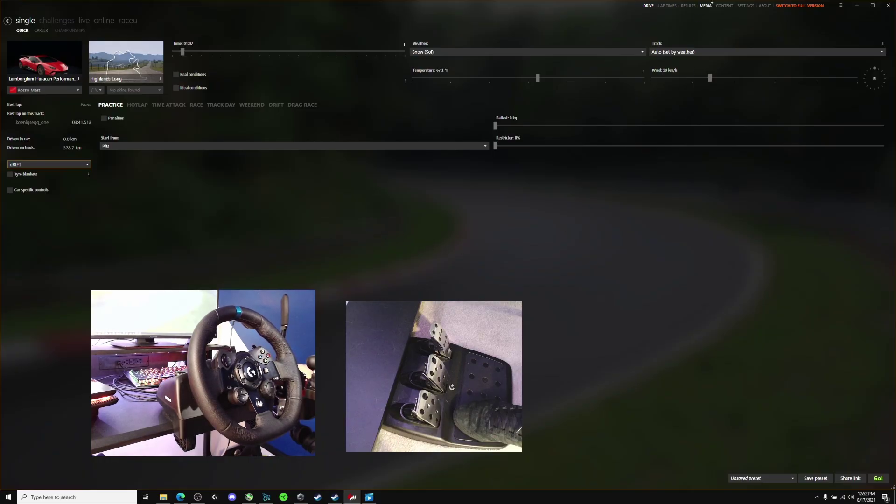
# Verify the drift preset's force feedback settings and return to the online server list.
pyautogui.click(746, 6)
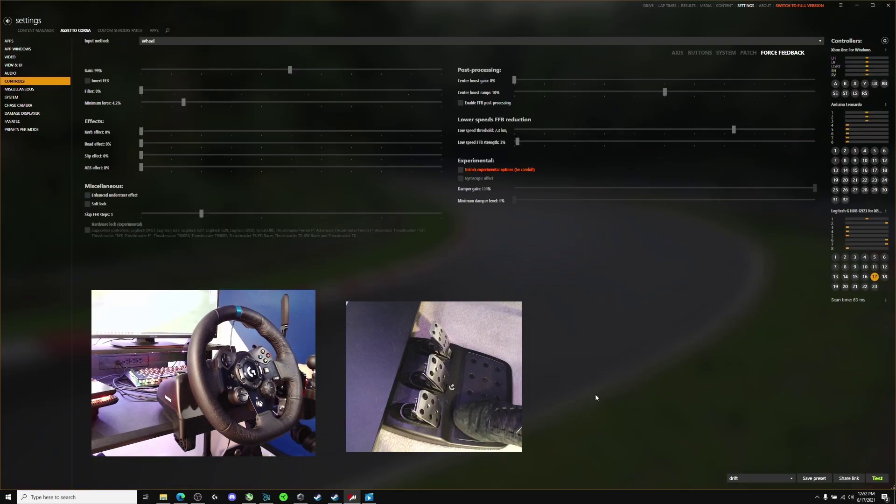
pyautogui.click(647, 6)
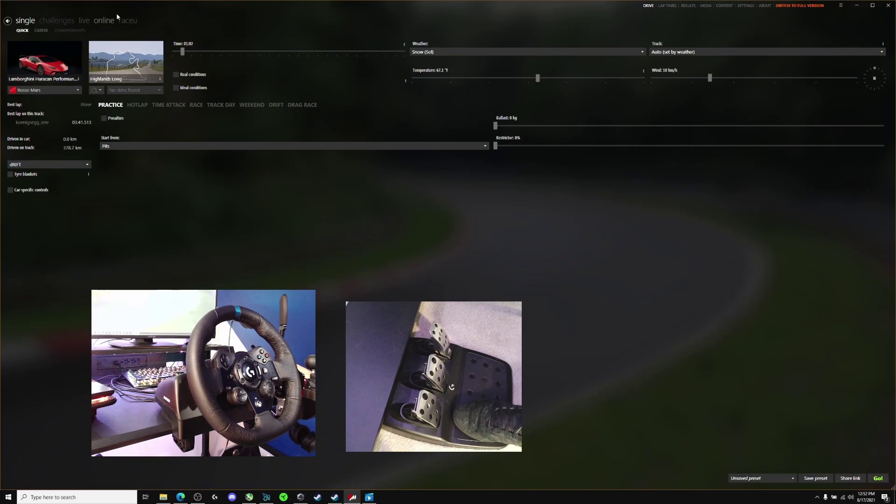
pyautogui.click(104, 20)
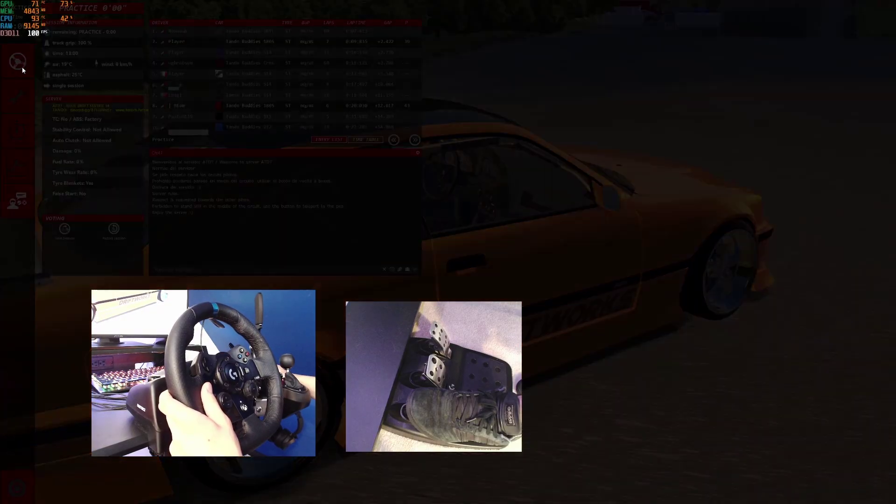
# Start driving in the online practice session and raise the BMW 328i's force feedback user level to 103%.
pyautogui.click(22, 69)
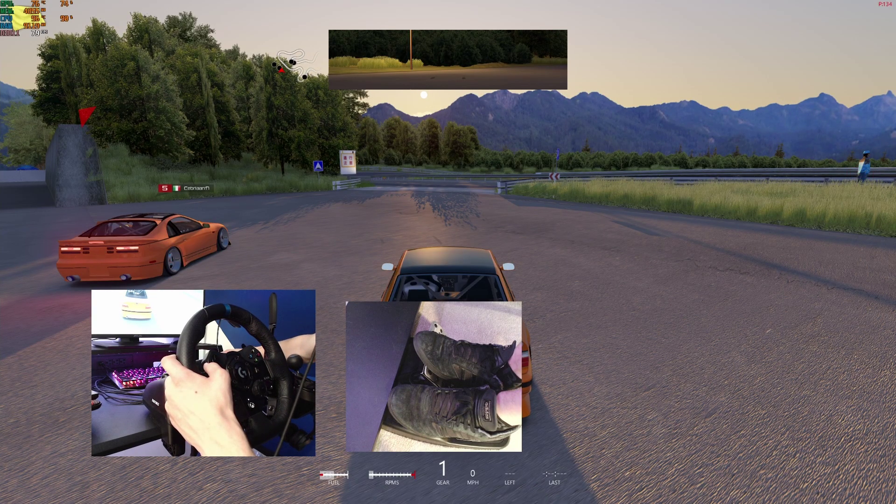
pyautogui.hotkey('ctrl', '-')
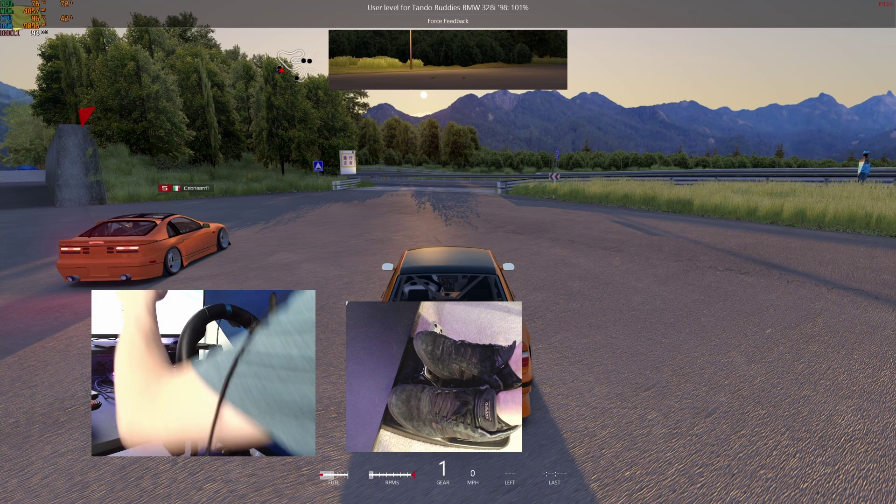
pyautogui.hotkey('ctrl', '+')
pyautogui.hotkey('ctrl', '+')
pyautogui.hotkey('ctrl', '+')
pyautogui.hotkey('ctrl', '+')
pyautogui.hotkey('ctrl', '+')
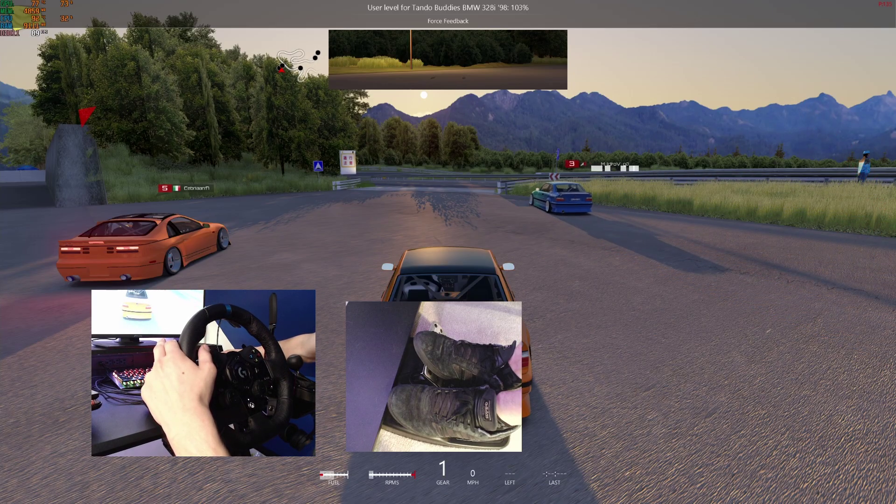
# Lower the BMW 328i's force feedback user level to 96%.
pyautogui.hotkey('ctrl', '-')
pyautogui.hotkey('ctrl', '-')
pyautogui.hotkey('ctrl', '-')
pyautogui.hotkey('ctrl', '-')
pyautogui.hotkey('ctrl', '-')
pyautogui.hotkey('ctrl', '-')
pyautogui.hotkey('ctrl', '-')
pyautogui.hotkey('ctrl', '-')
pyautogui.hotkey('ctrl', '-')
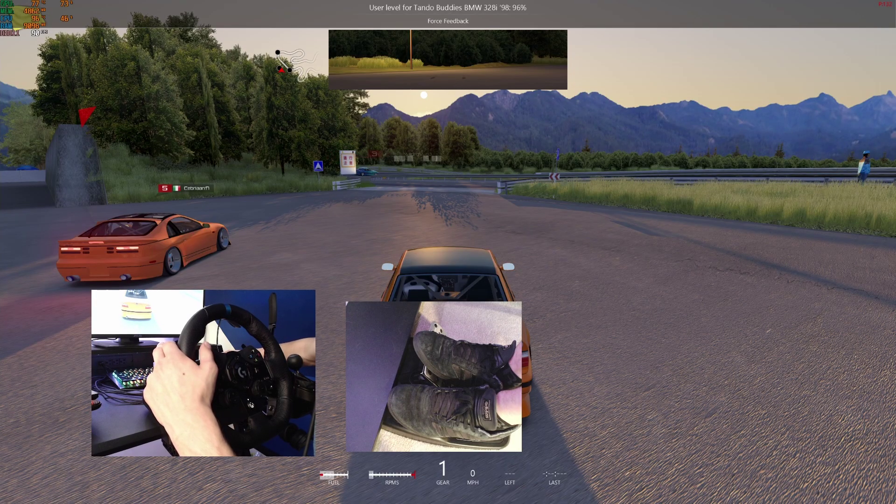
# Raise the BMW 328i's force feedback user level again by several increments.
pyautogui.hotkey('ctrl', '+')
pyautogui.hotkey('ctrl', '+')
pyautogui.hotkey('ctrl', '+')
pyautogui.hotkey('ctrl', '+')
pyautogui.hotkey('ctrl', '+')
pyautogui.hotkey('ctrl', '+')
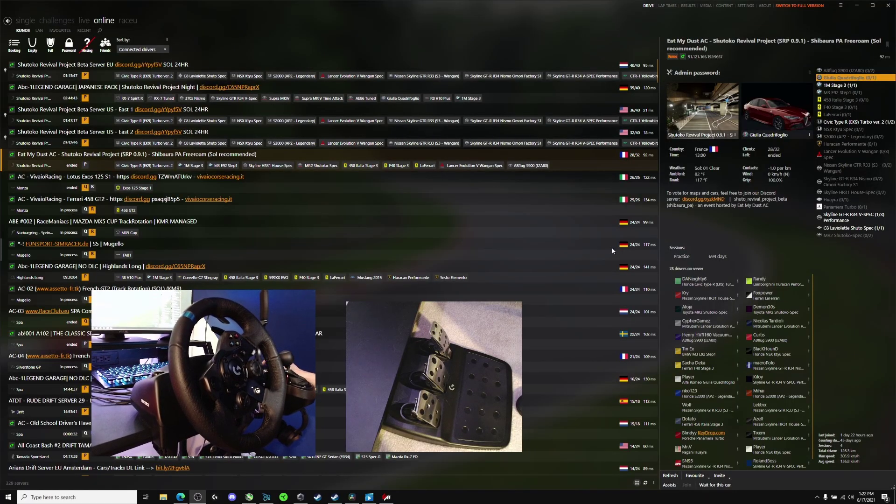
# Load the saved "race" preset in the Assetto Corsa wheel control settings.
pyautogui.click(840, 99)
pyautogui.click(746, 6)
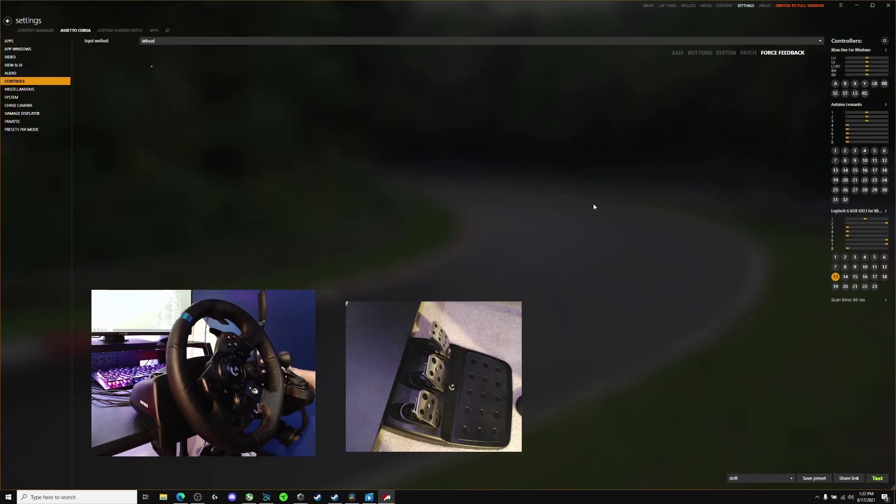
pyautogui.click(737, 463)
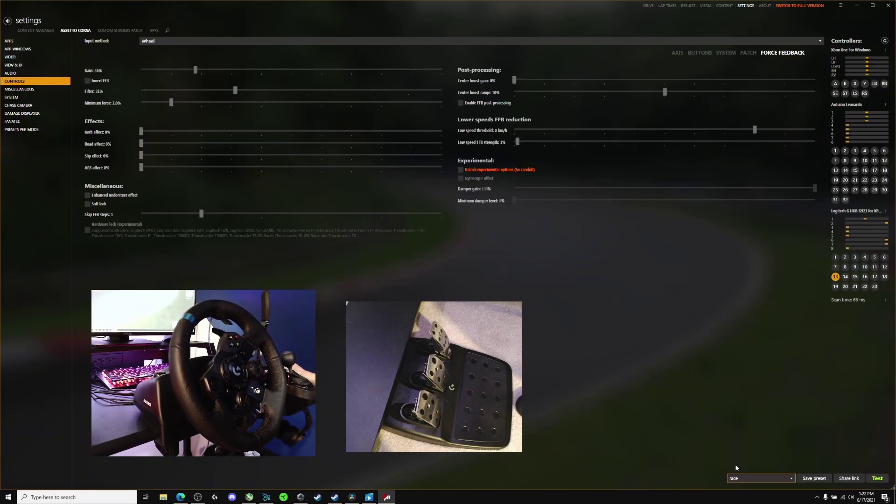
# Switch the assists preset to Pro1 in the single-player quick drive setup.
pyautogui.click(649, 6)
pyautogui.click(33, 23)
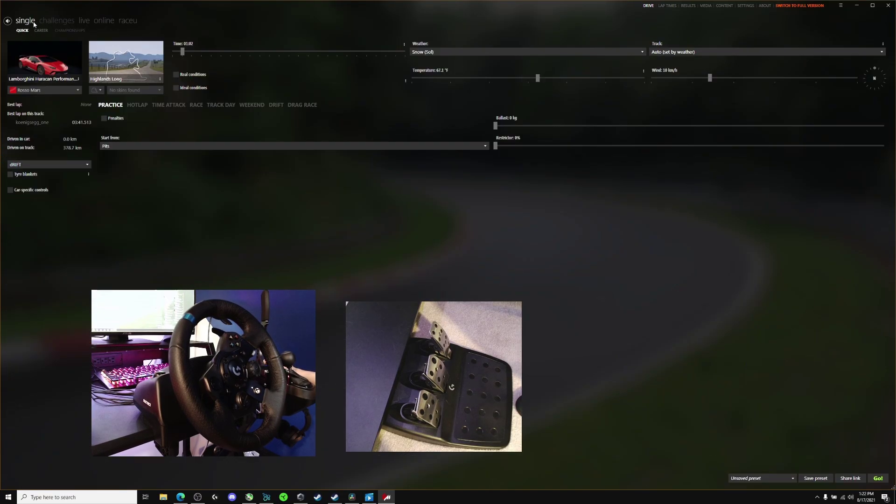
pyautogui.click(25, 203)
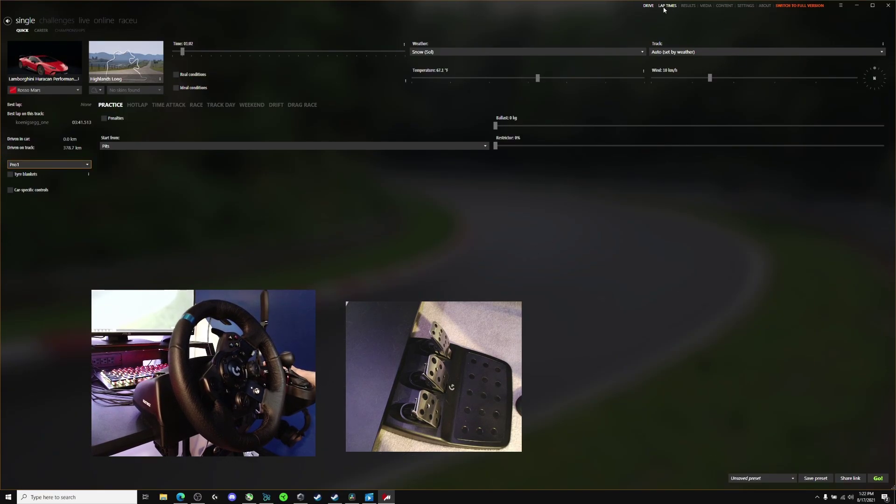
# Join the Eat My Dust AC Shutoko Revival Project server with the Civic Type R (EK9) Turbo ver. 2 and start driving.
pyautogui.click(105, 21)
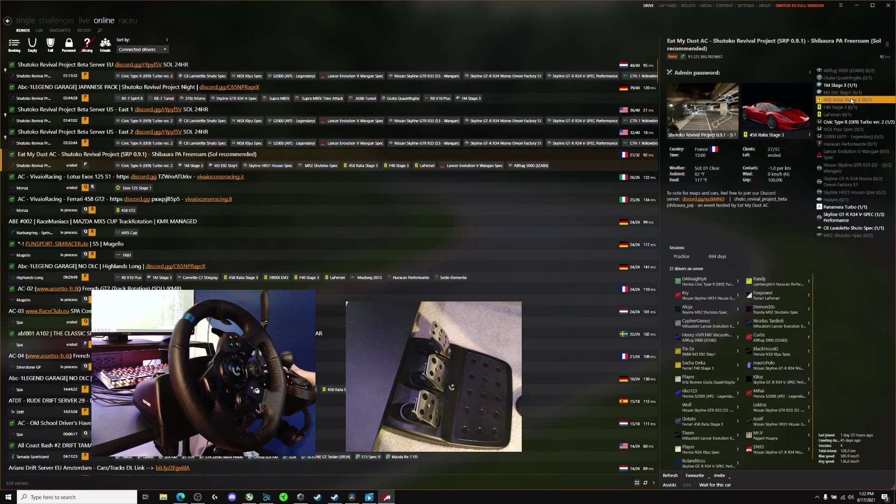
pyautogui.click(839, 123)
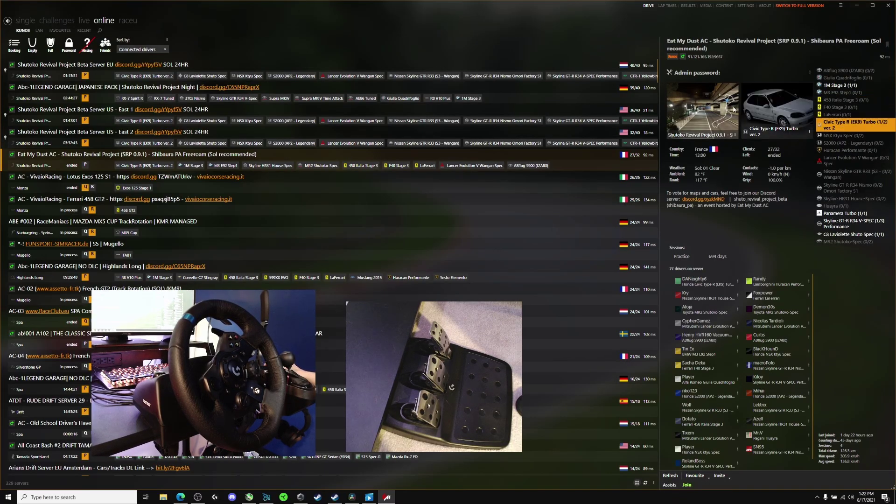
pyautogui.click(689, 486)
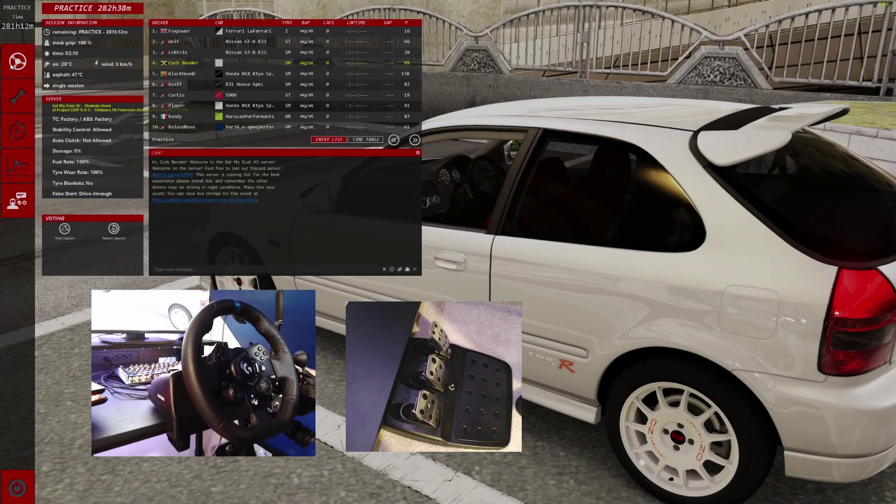
pyautogui.click(12, 64)
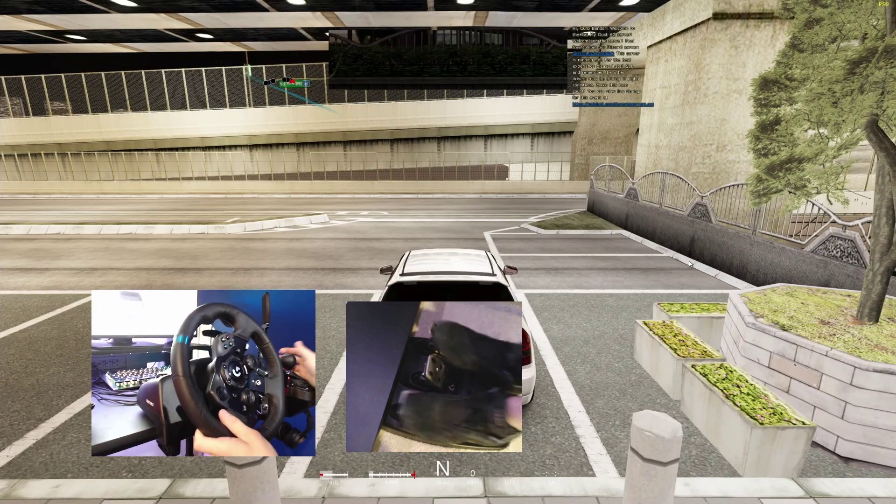